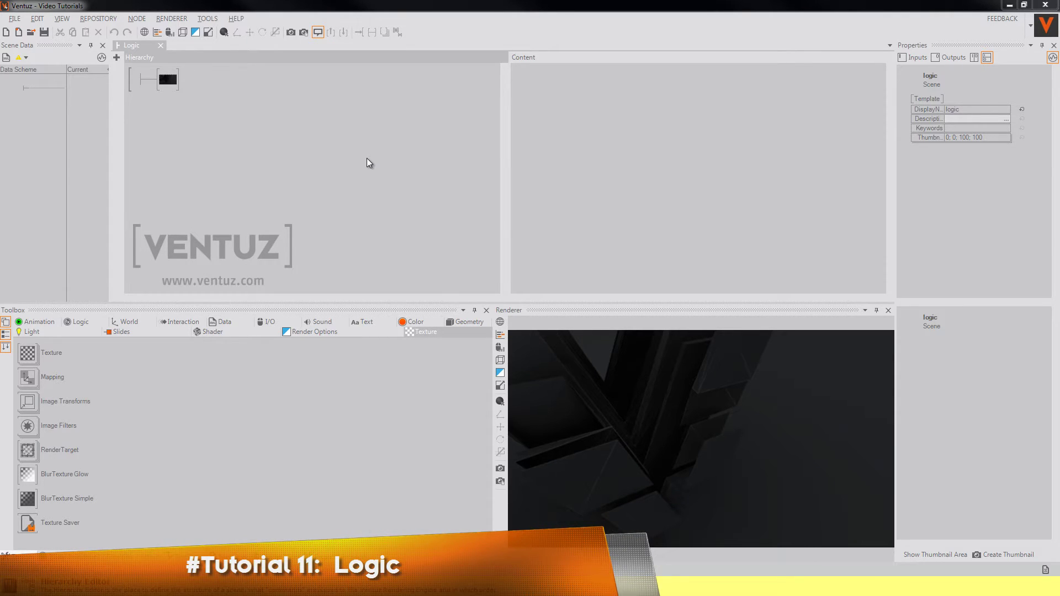
- Add a Float Expression node to the Content area and name it Sine
double_click(586, 197)
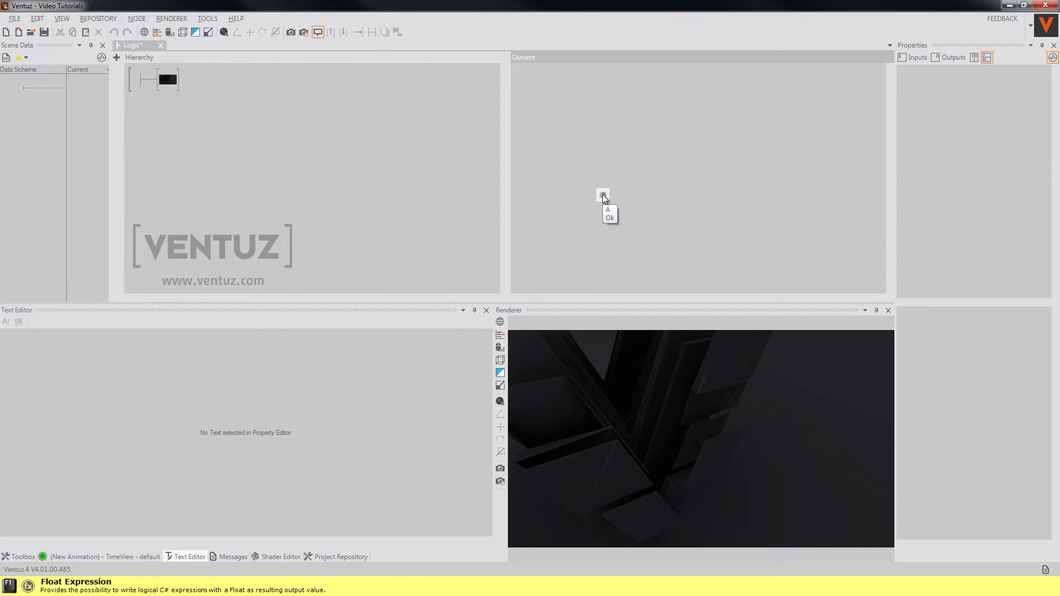
left_click(604, 197)
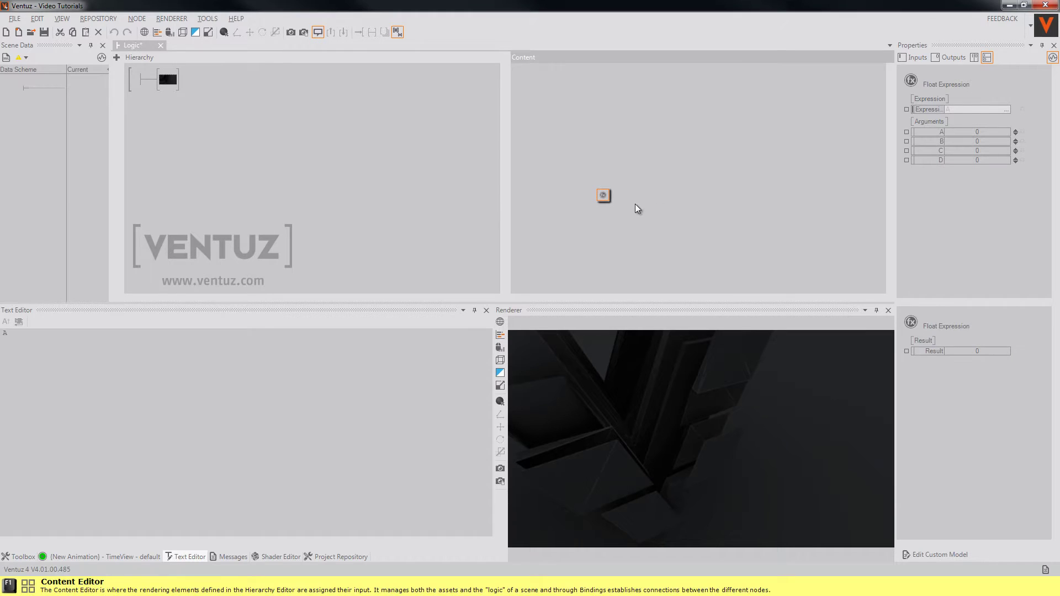
left_click(1006, 112)
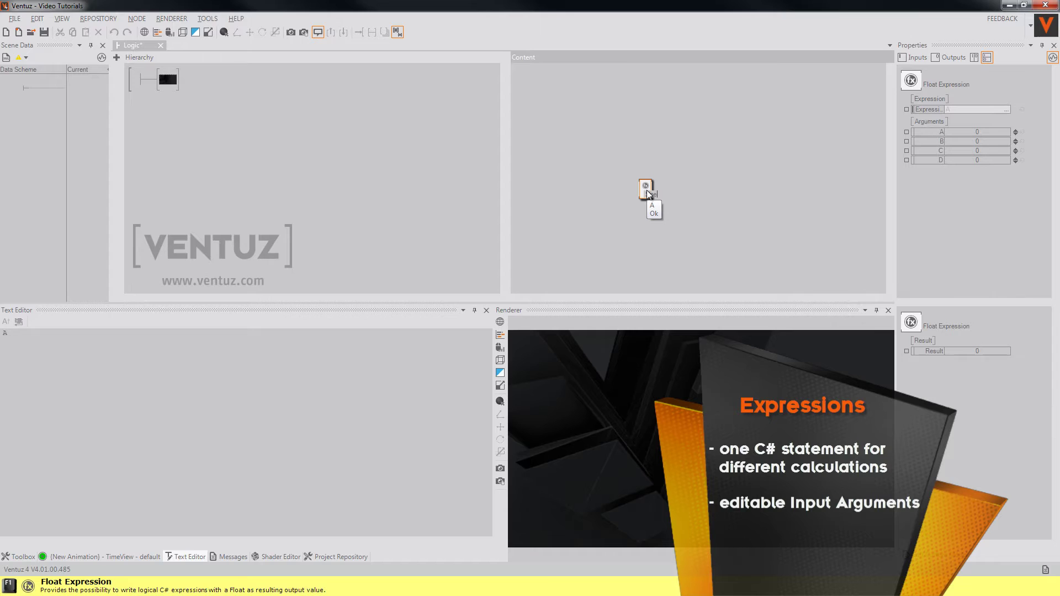
key("Return")
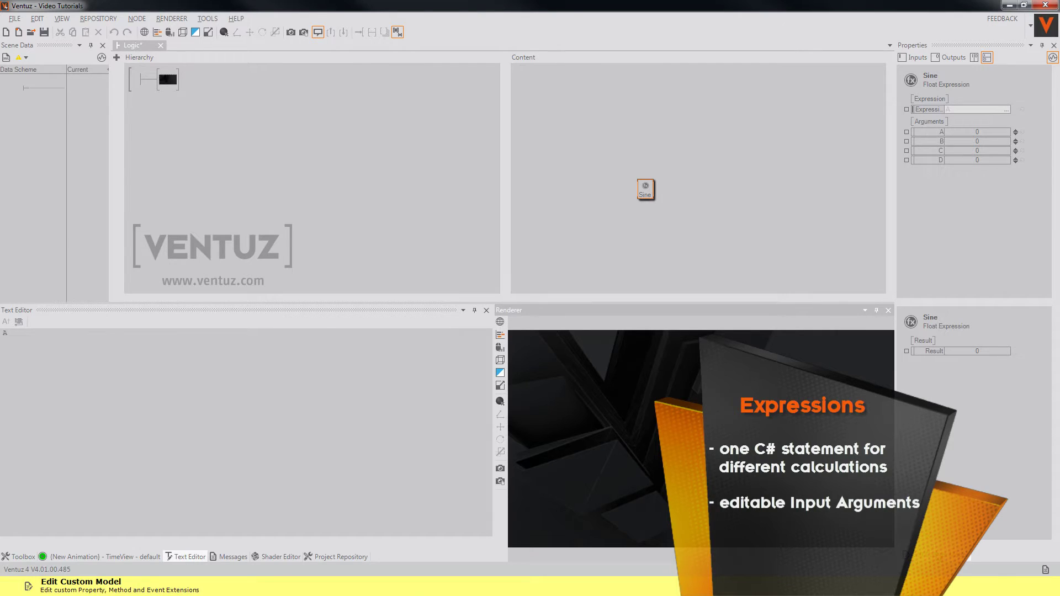
- Open the Sine node's custom model and delete the input arguments A, B, C and D
left_click(986, 58)
left_click(473, 255)
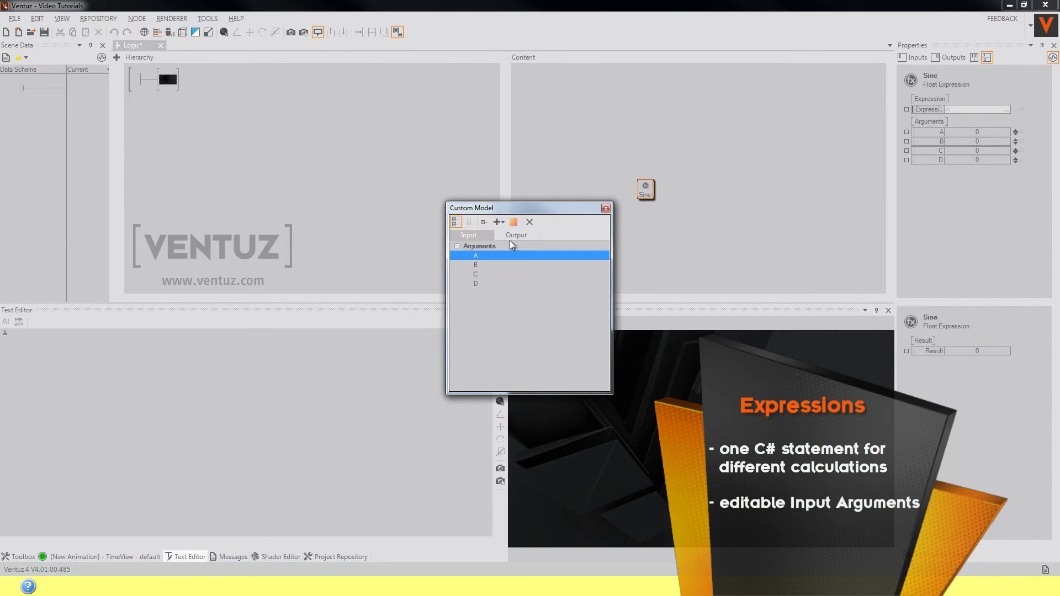
left_click(529, 222)
left_click(530, 222)
left_click(498, 254)
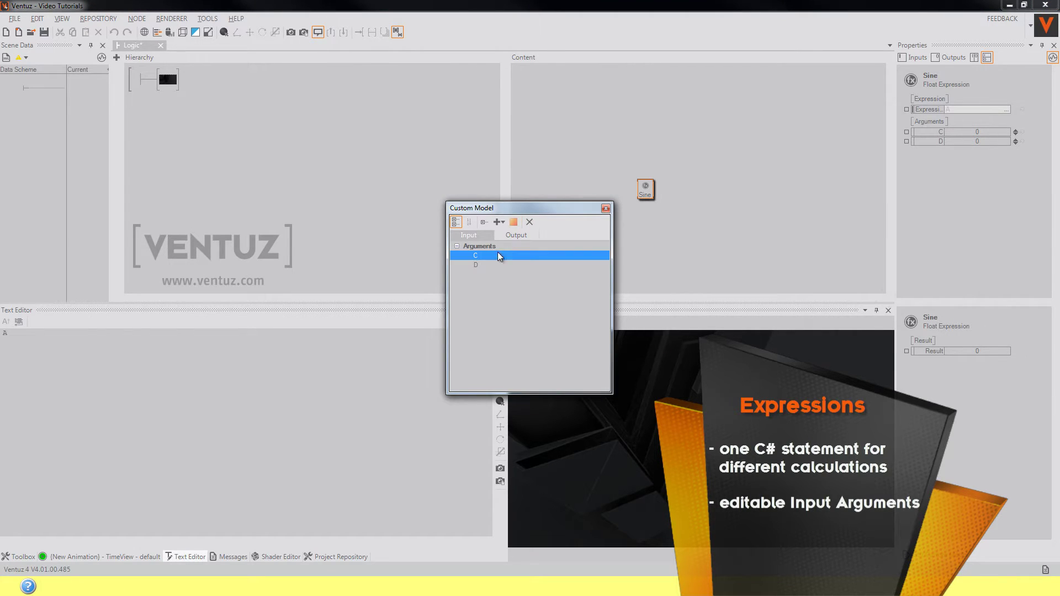
left_click(529, 222)
left_click(495, 254)
left_click(530, 224)
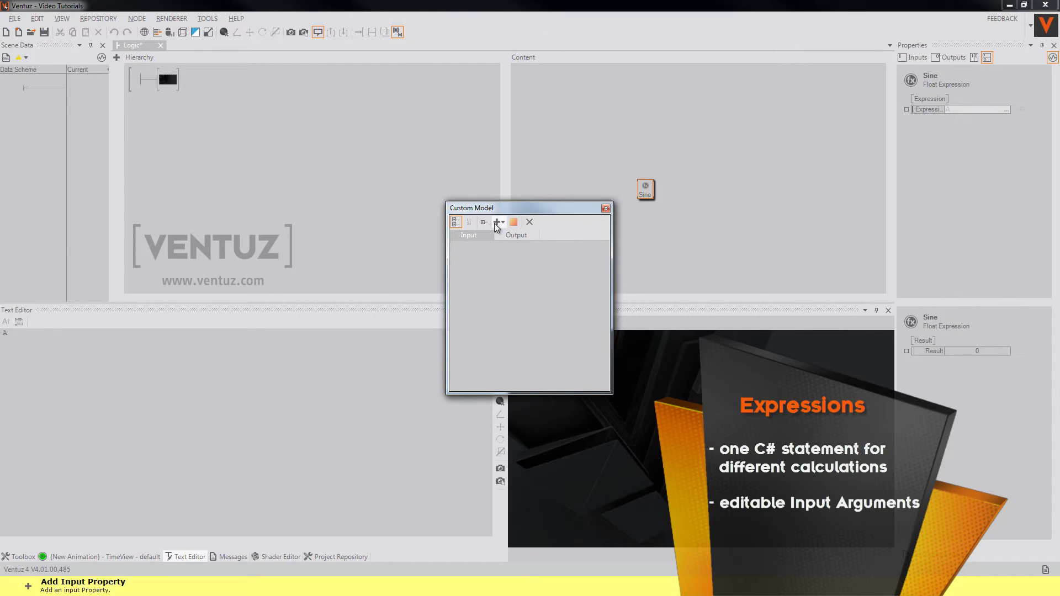
- Add a float input argument named Angle to the Sine node's custom model and close the editor
left_click(495, 223)
left_click(502, 236)
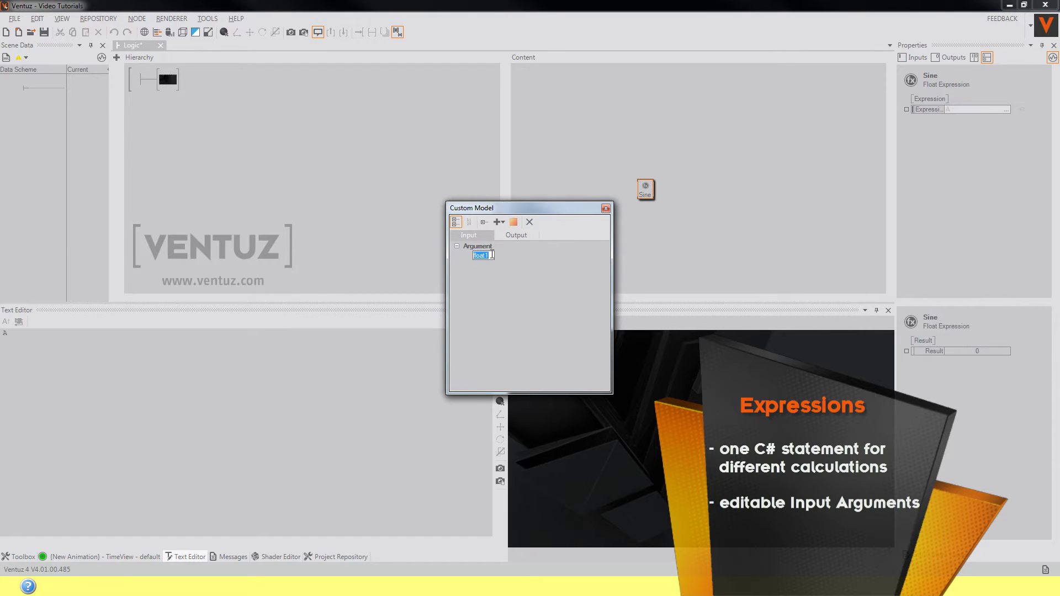
type("Angle")
key("Return")
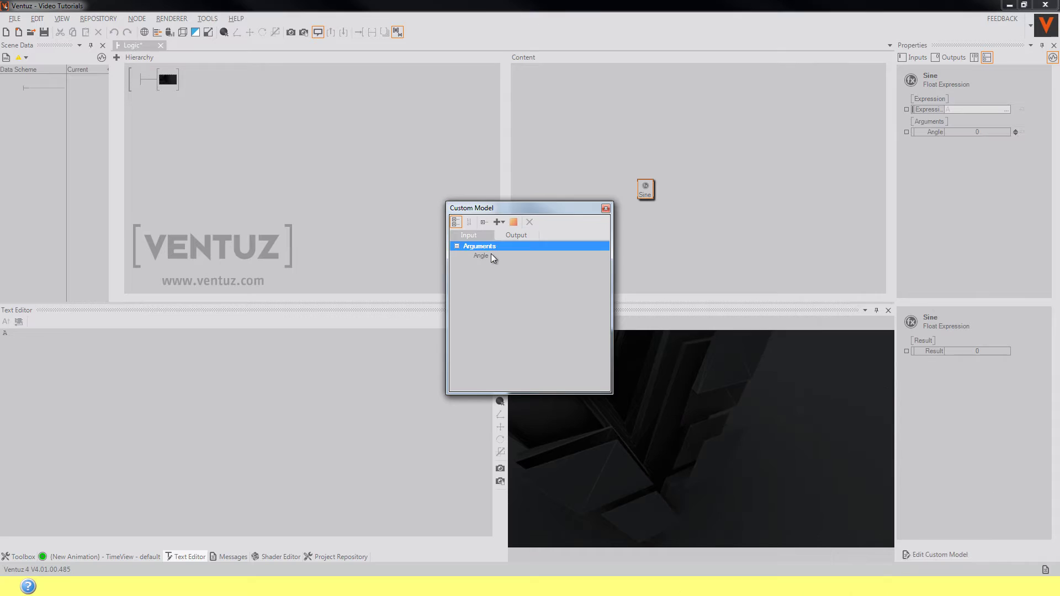
left_click(606, 207)
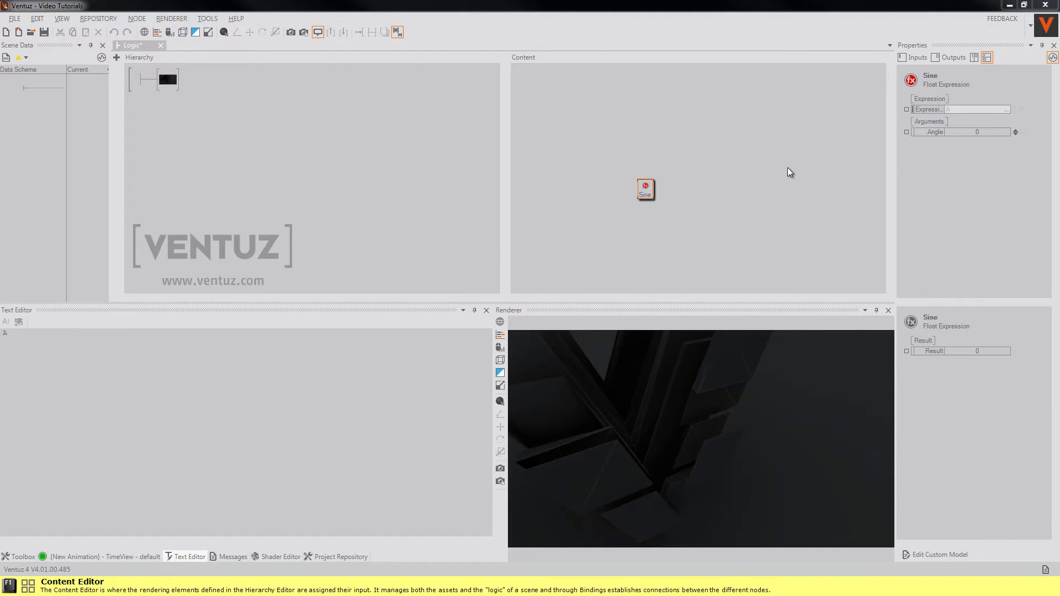
- Replace the Sine node's expression with Math.Sin(Angle) and set its Angle argument to -4.5
left_click(1007, 109)
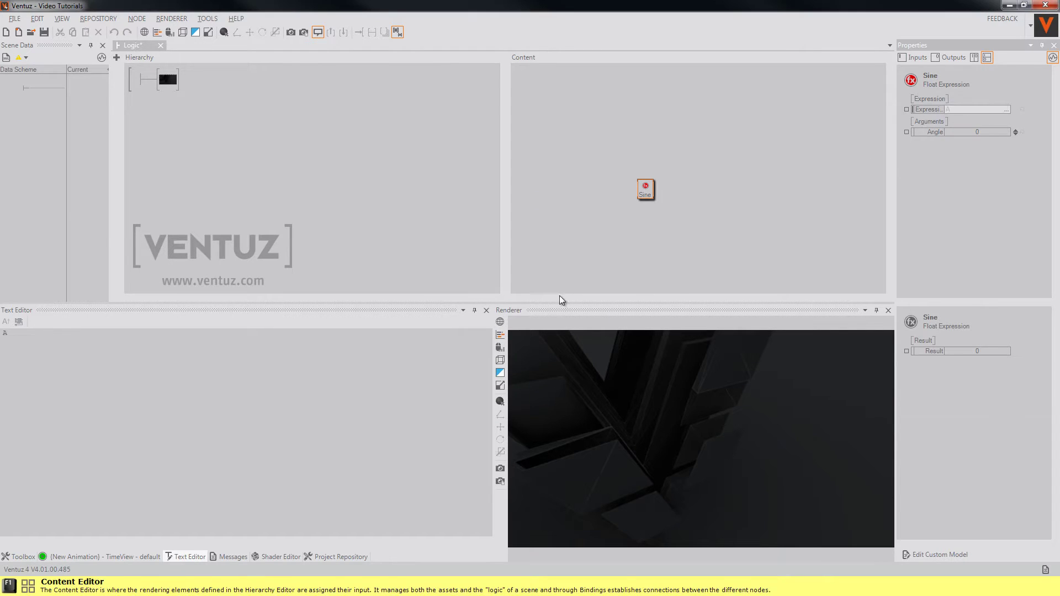
left_click(255, 409)
type("M")
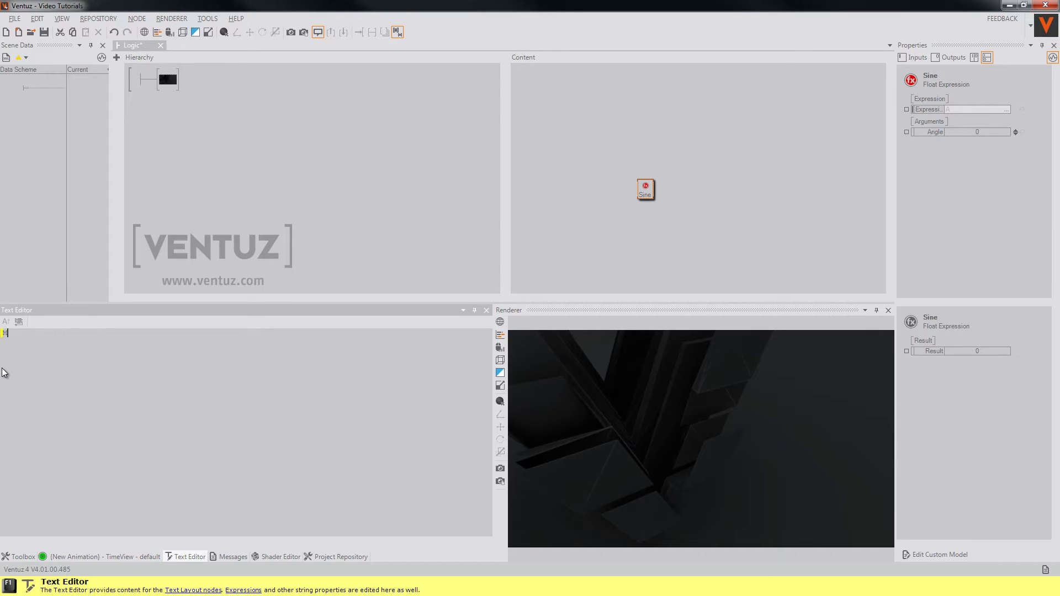
type("ath.Sin(Angle)")
left_click(704, 243)
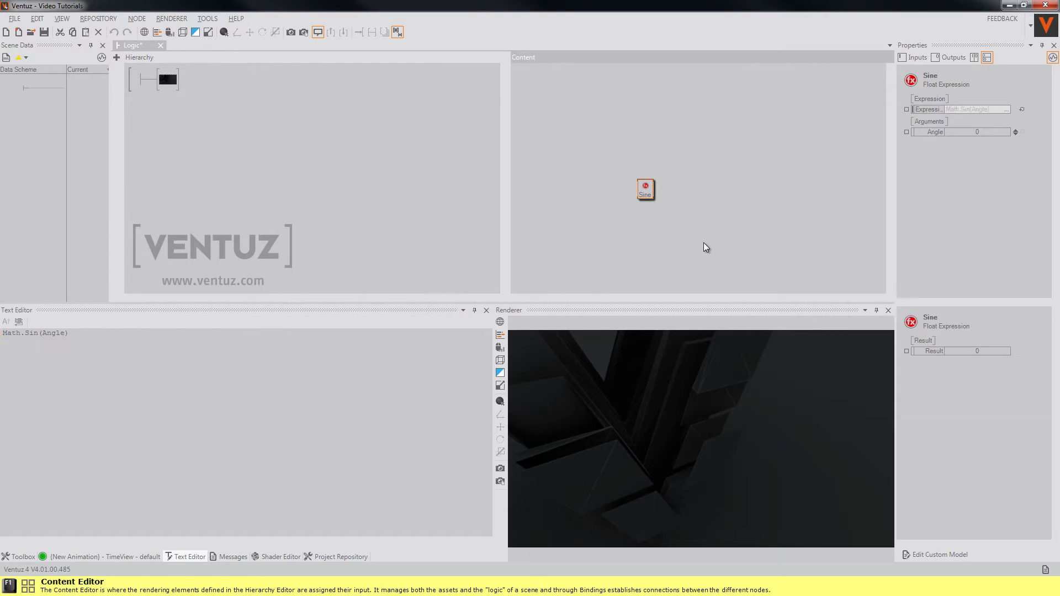
left_click(638, 190)
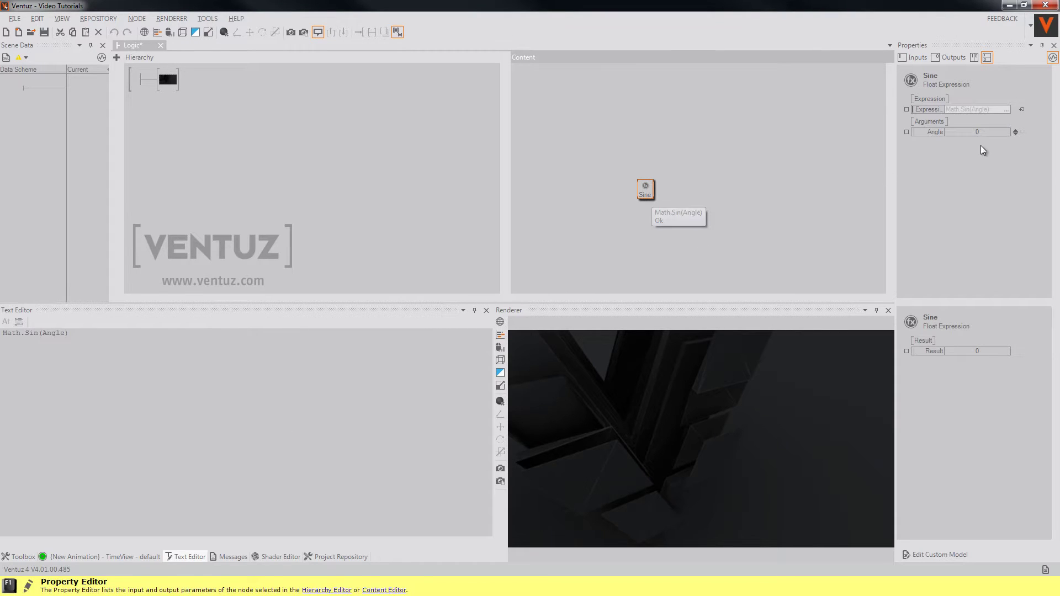
left_click_drag(978, 135, 947, 129)
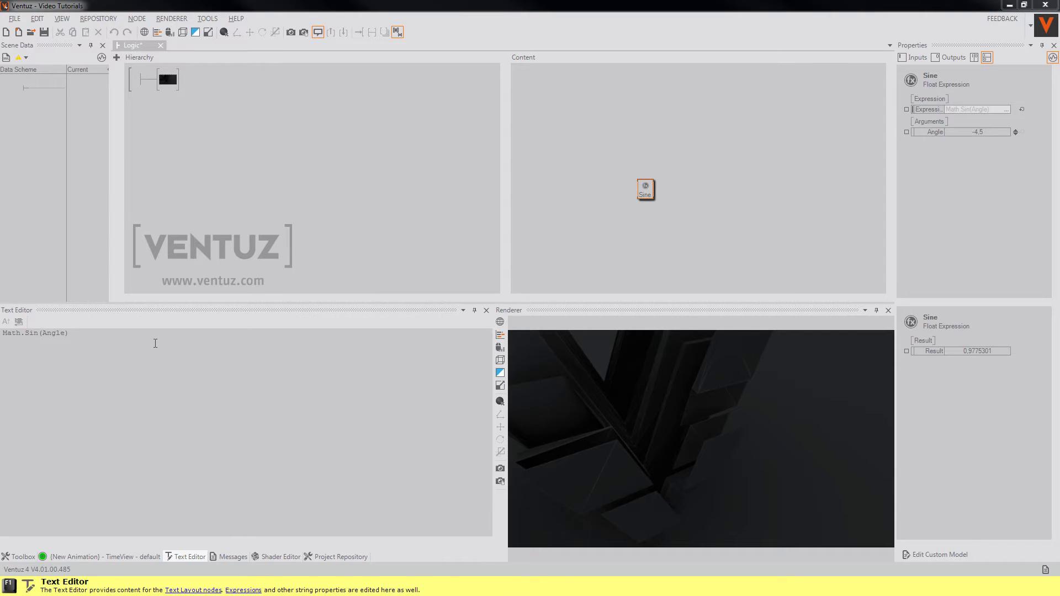
- Try the conditional expression A == 0 ? B : C in place of the Sine node's formula
left_click_drag(154, 343, 2, 333)
type("A == ")
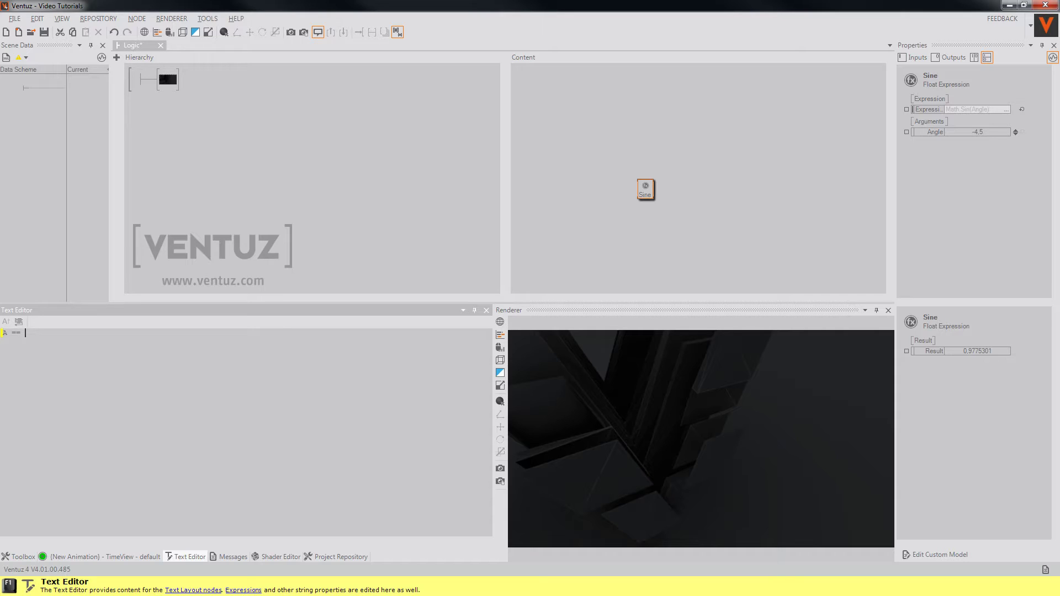
type("0 ? B : C")
- Add a String Expression node, try the integer 0 as its expression, and dismiss the compile error
double_click(661, 203)
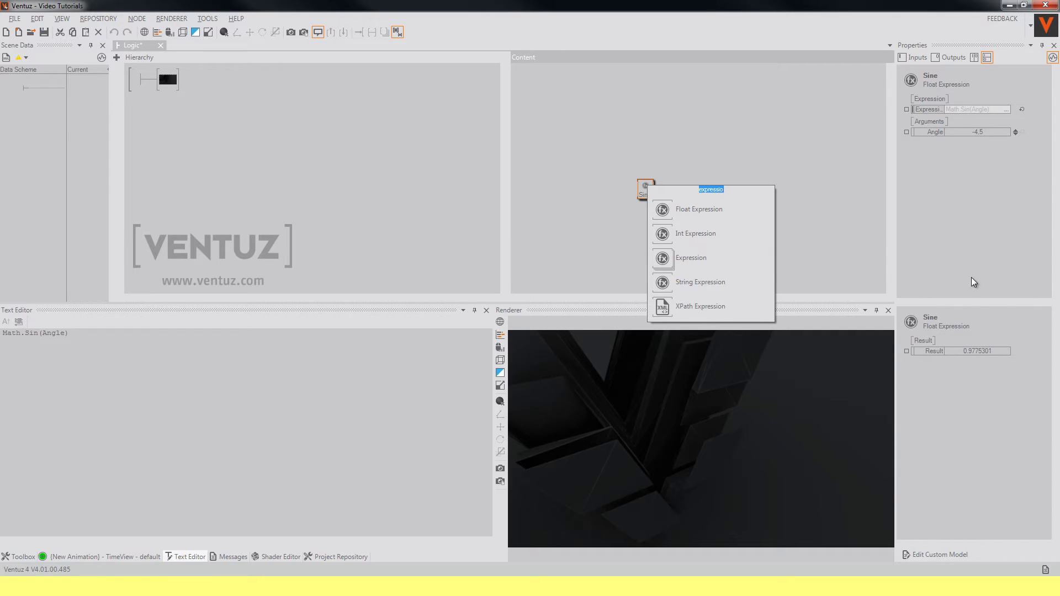
left_click(965, 233)
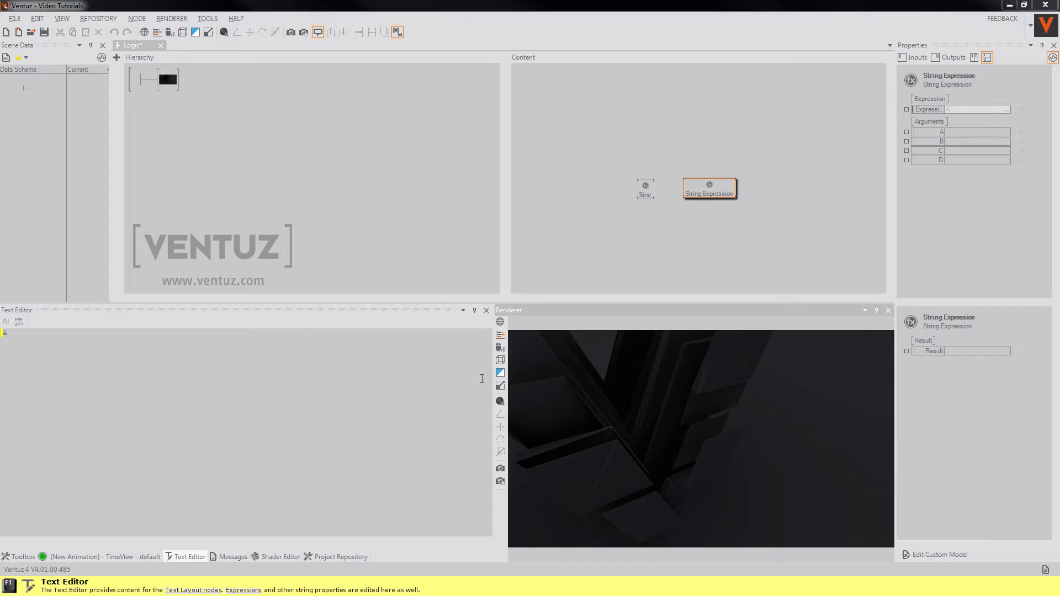
left_click(106, 363)
key("ctrl+a")
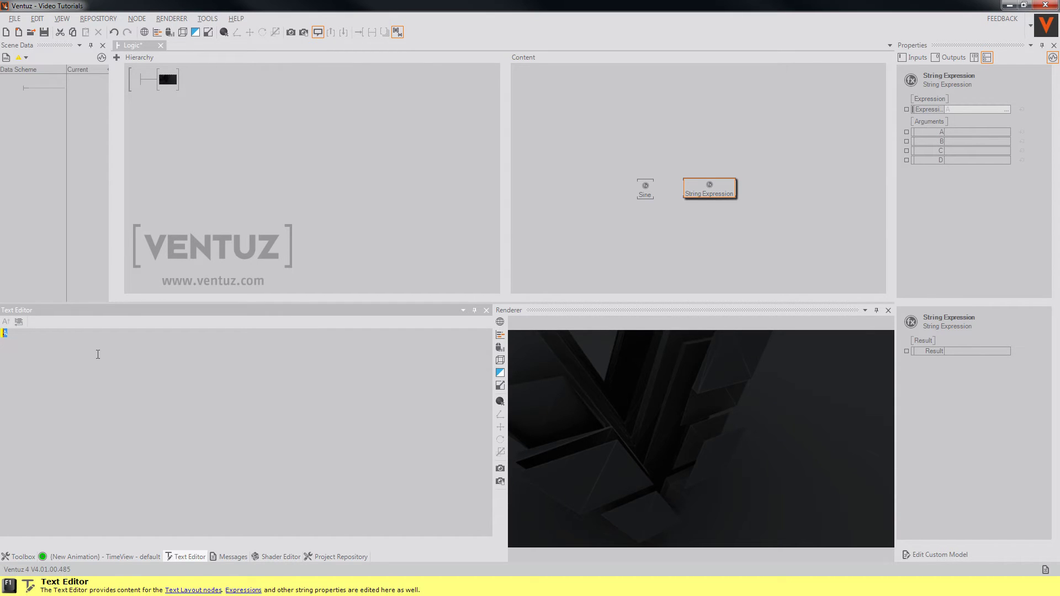
type("0")
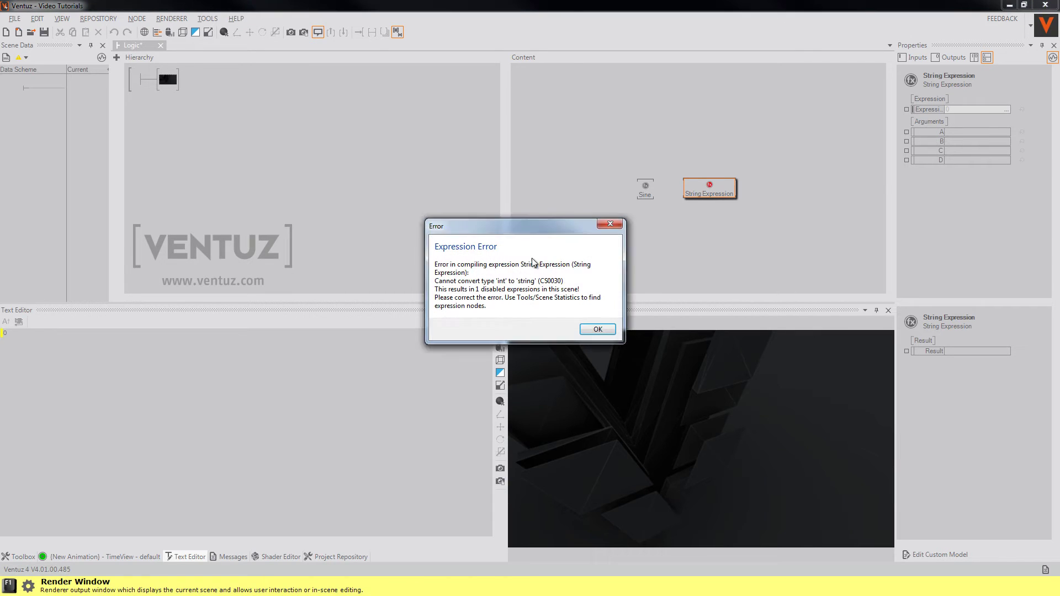
left_click(587, 330)
left_click_drag(716, 196, 620, 142)
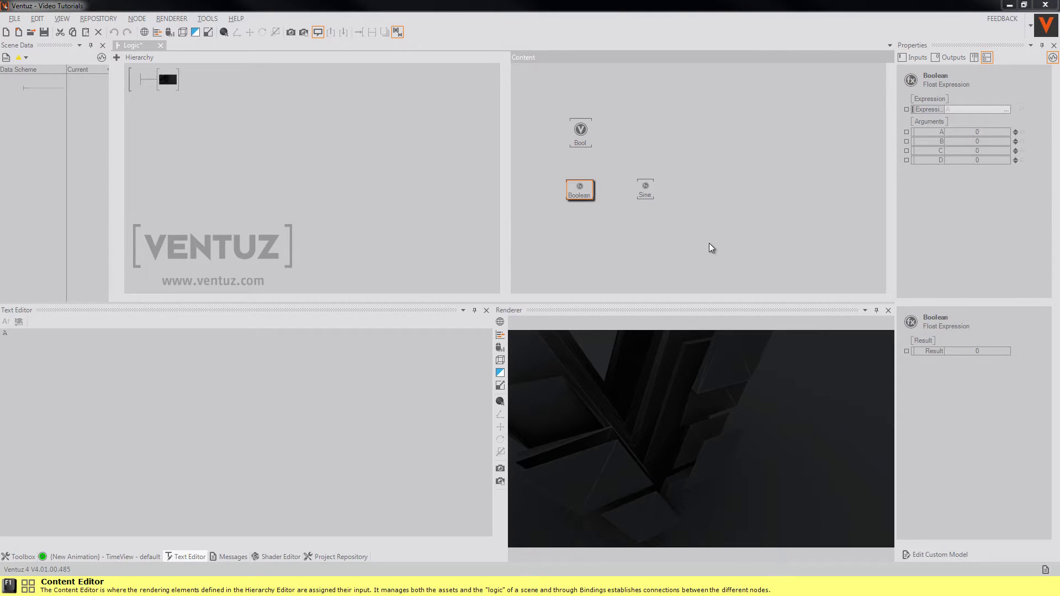
- Set the expression of the float expression node named Boolean to A == 0 ? 1 : 0
left_click(1006, 109)
left_click(166, 362)
key("ctrl+a")
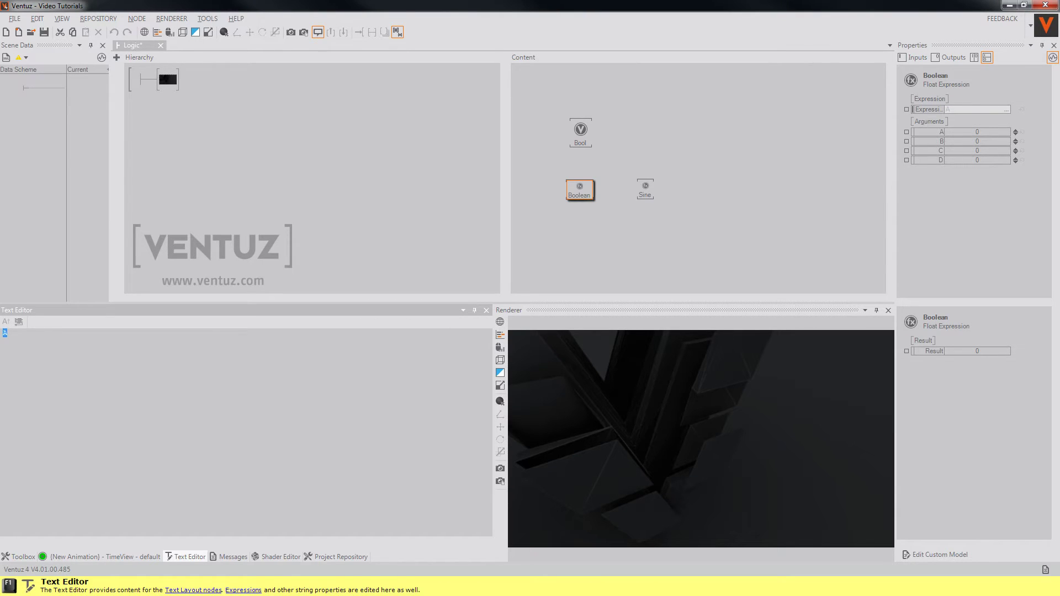
type("A == 0 ? 1 : 0")
left_click(612, 244)
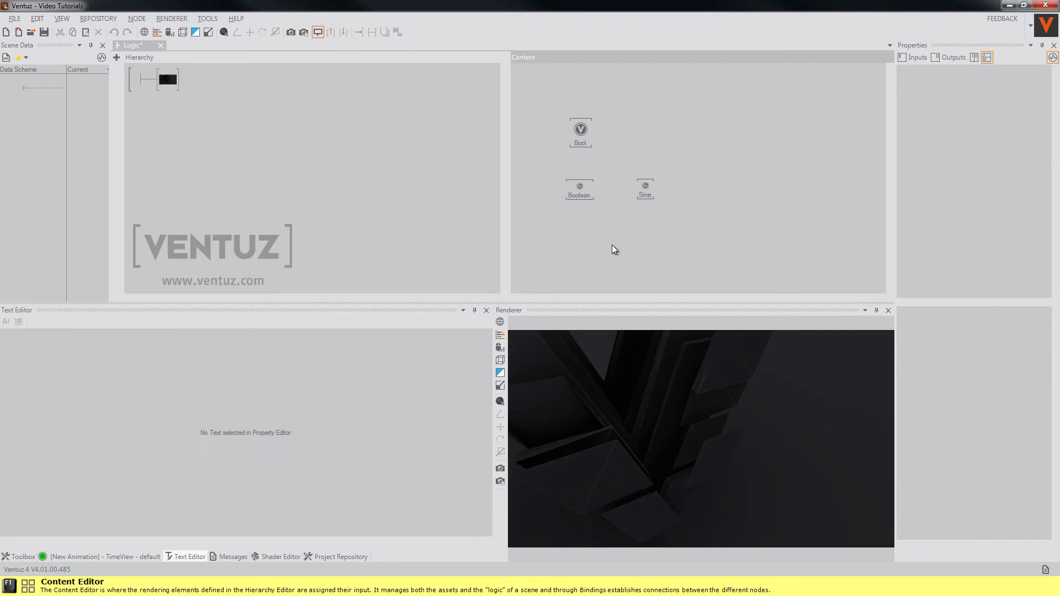
- Bind the Bool node's Value to the Boolean expression node's result
left_click(590, 134)
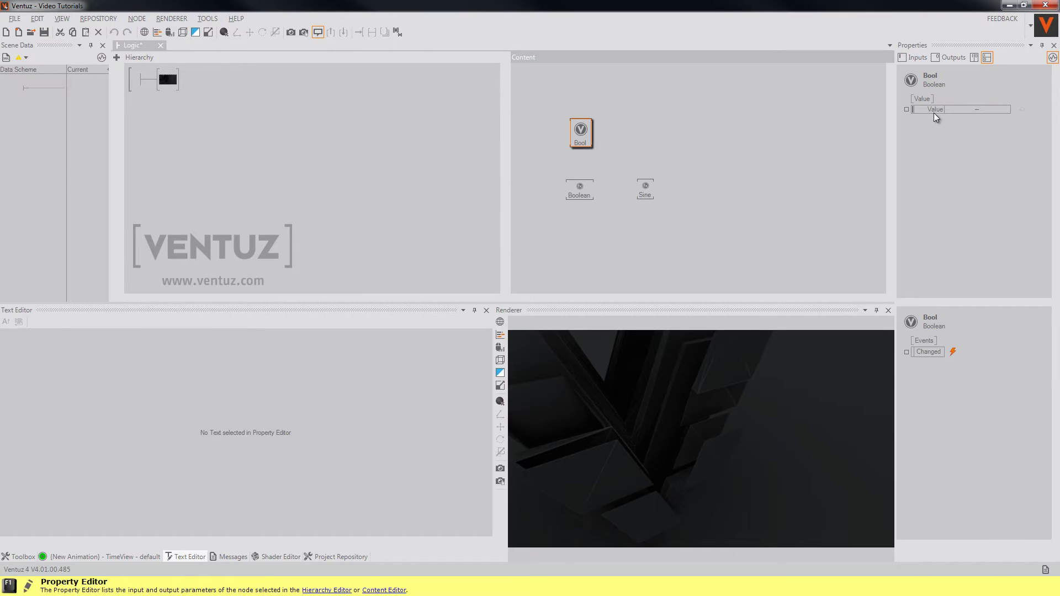
left_click_drag(933, 112, 582, 195)
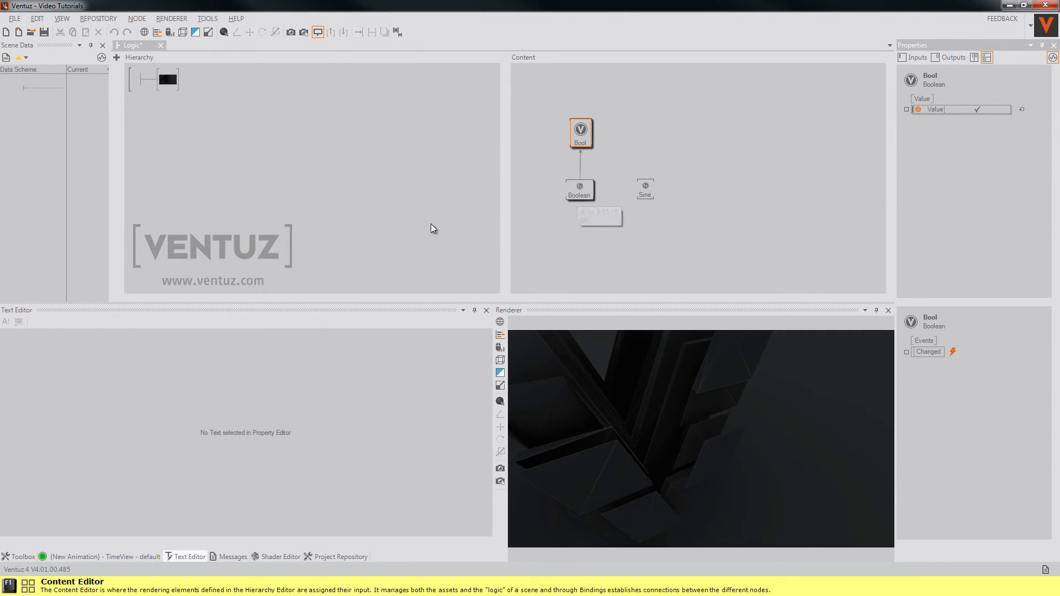
left_click(578, 192)
- Add an Invert node to the Content area and place it below the Boolean and Sine nodes
left_click(22, 557)
left_click(645, 189)
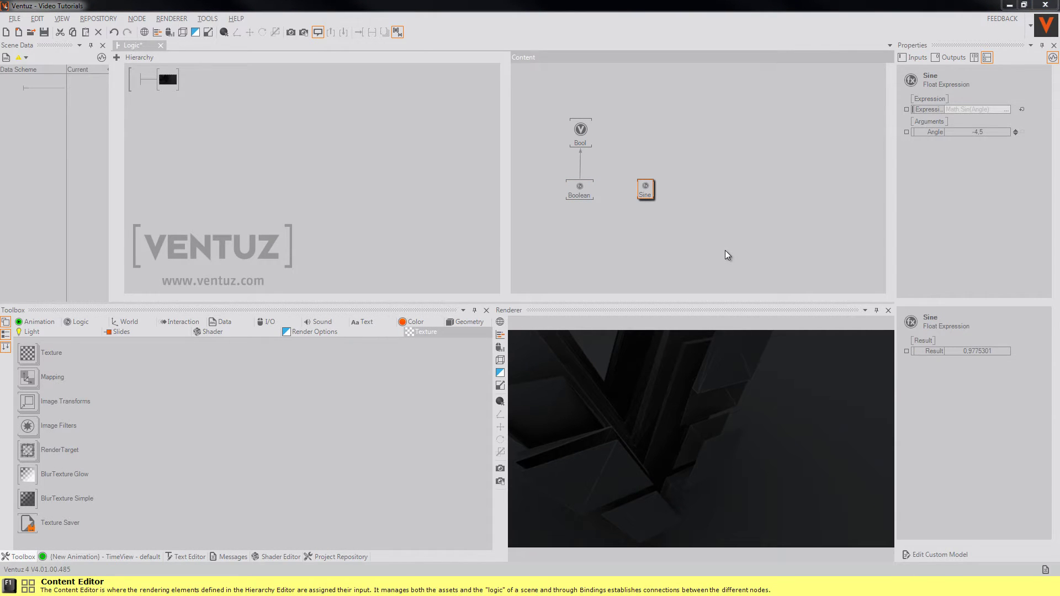
double_click(726, 252)
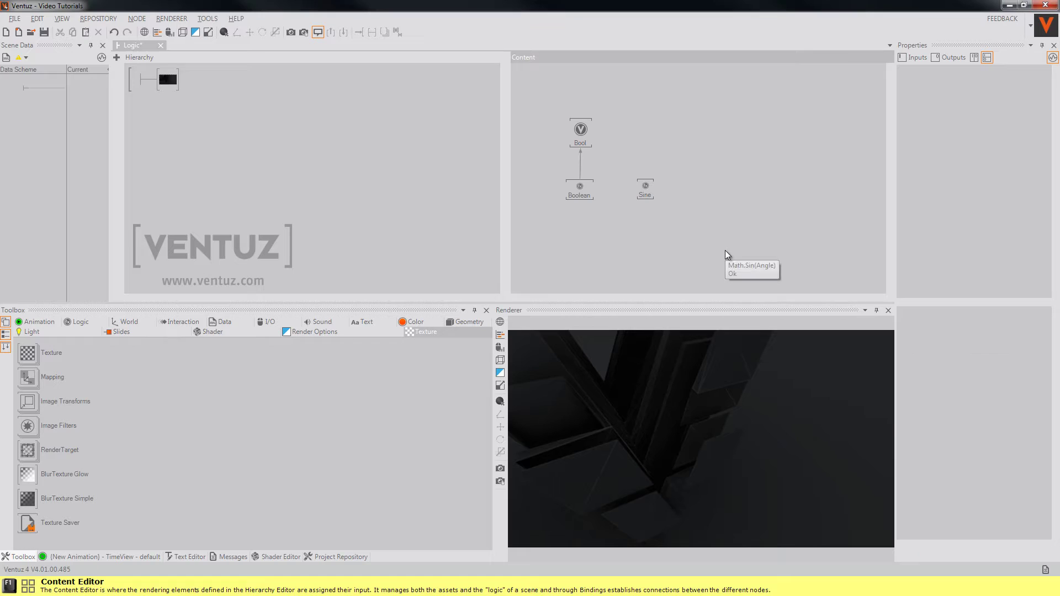
type("invert")
left_click(745, 276)
left_click_drag(708, 268, 610, 246)
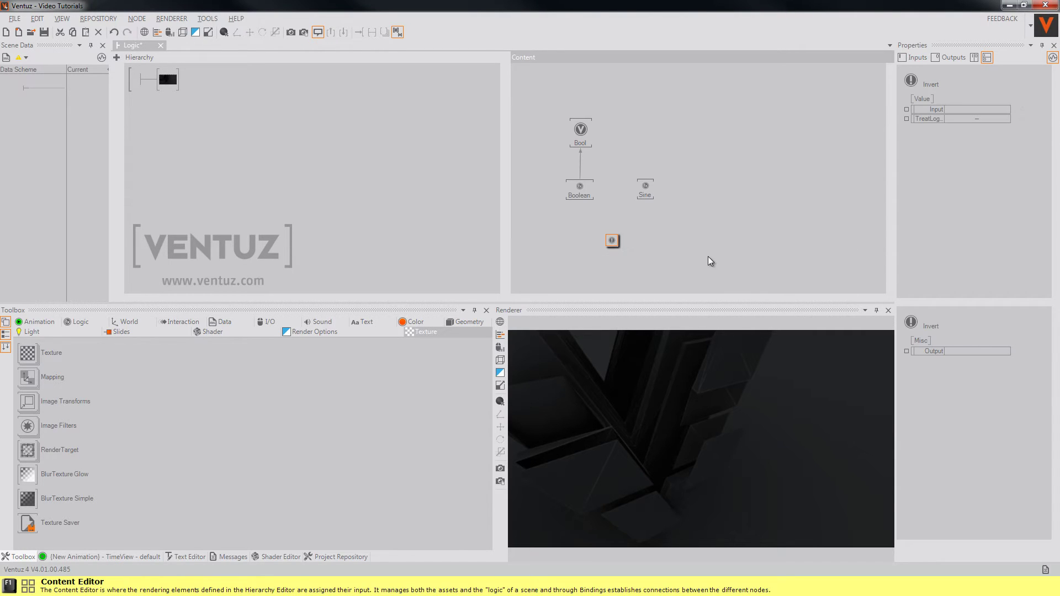
- Bind the Invert node's Input to the Sine node's Result and compare the two nodes' outputs
left_click(649, 198)
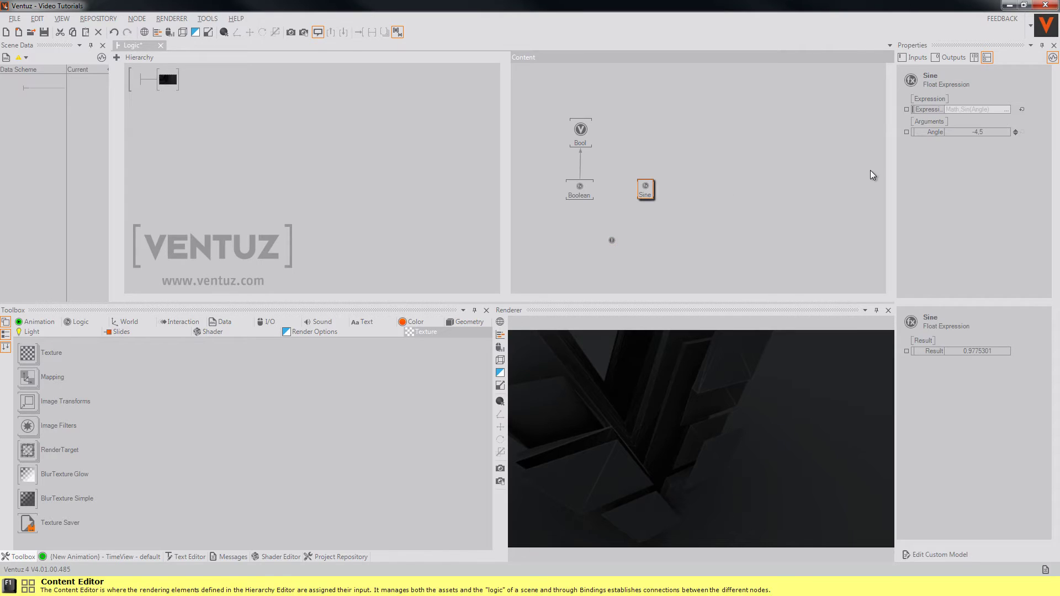
left_click(611, 241)
left_click_drag(934, 109, 647, 193)
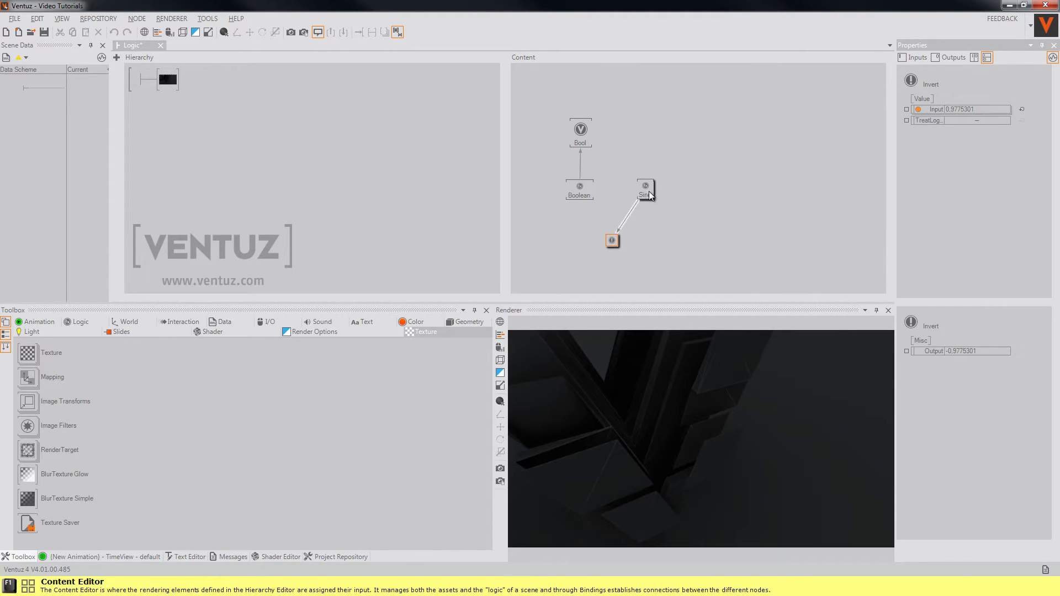
left_click(648, 190)
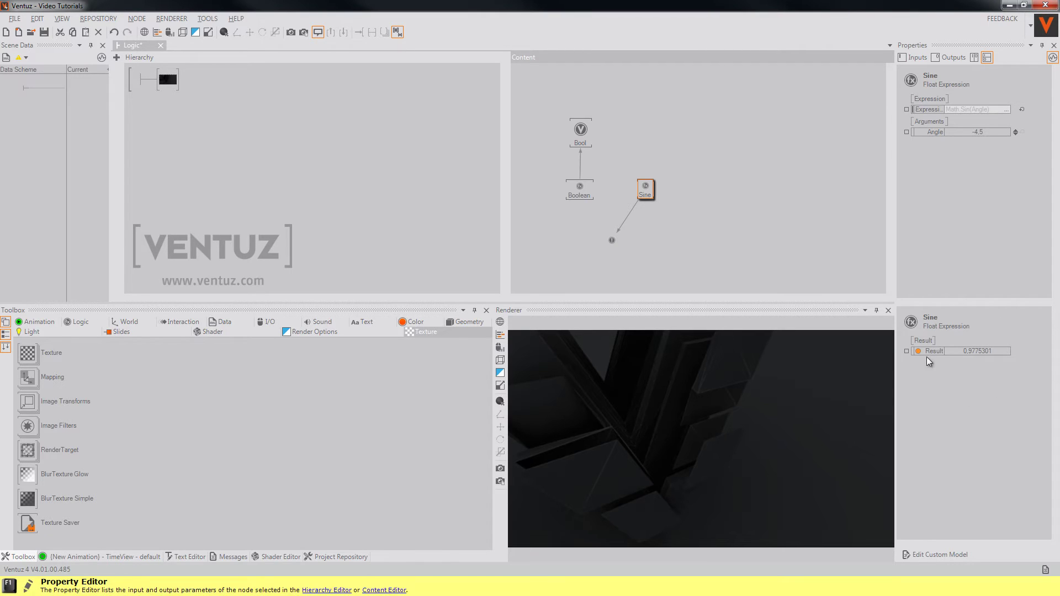
left_click(611, 240)
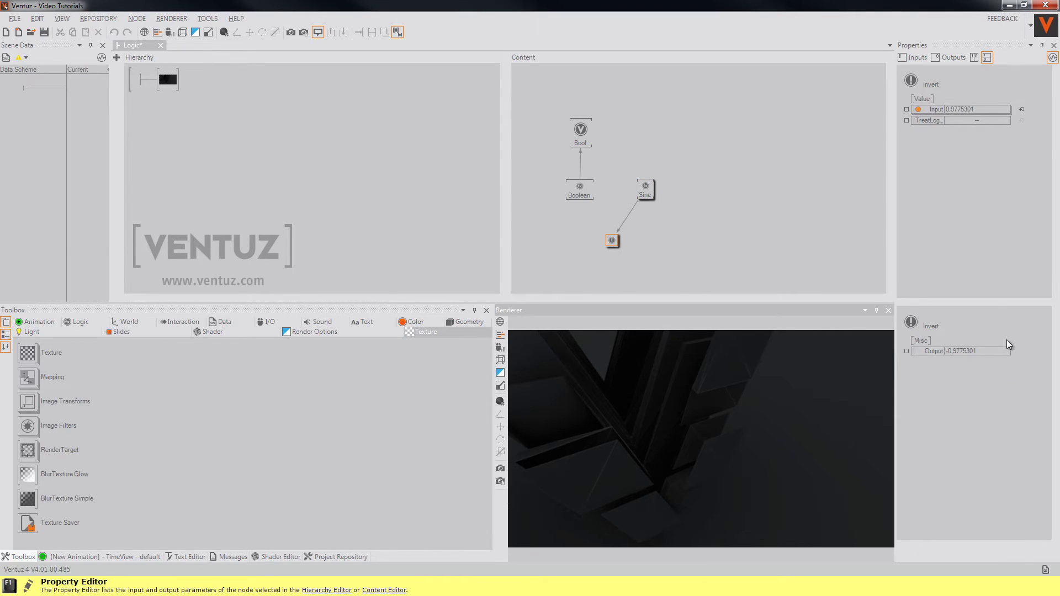
- Remove the binding between Sine and Invert, and enable logical value treatment on the Invert node
right_click(623, 220)
left_click(633, 244)
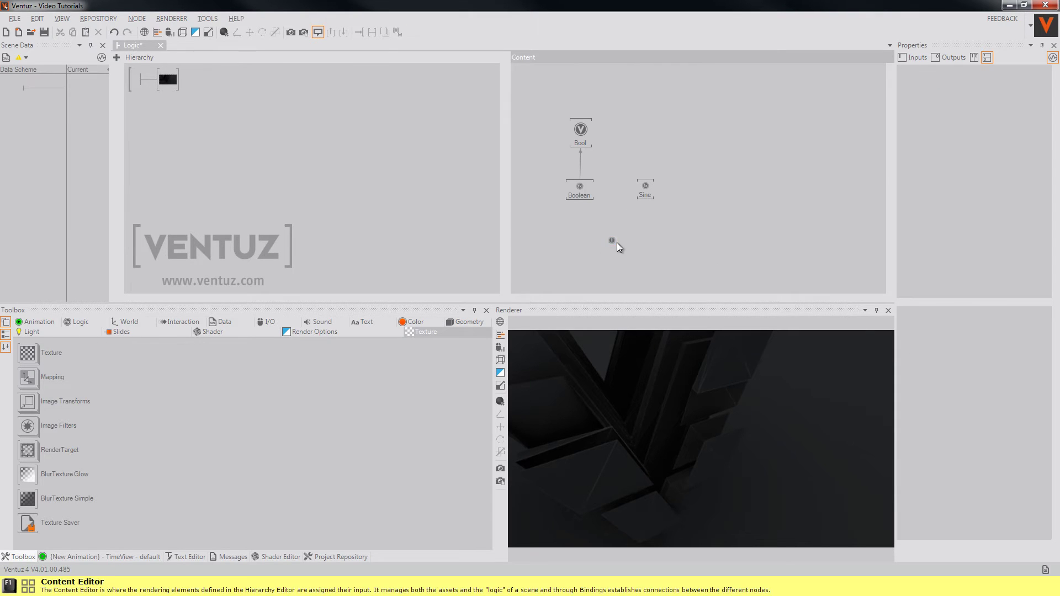
left_click(613, 241)
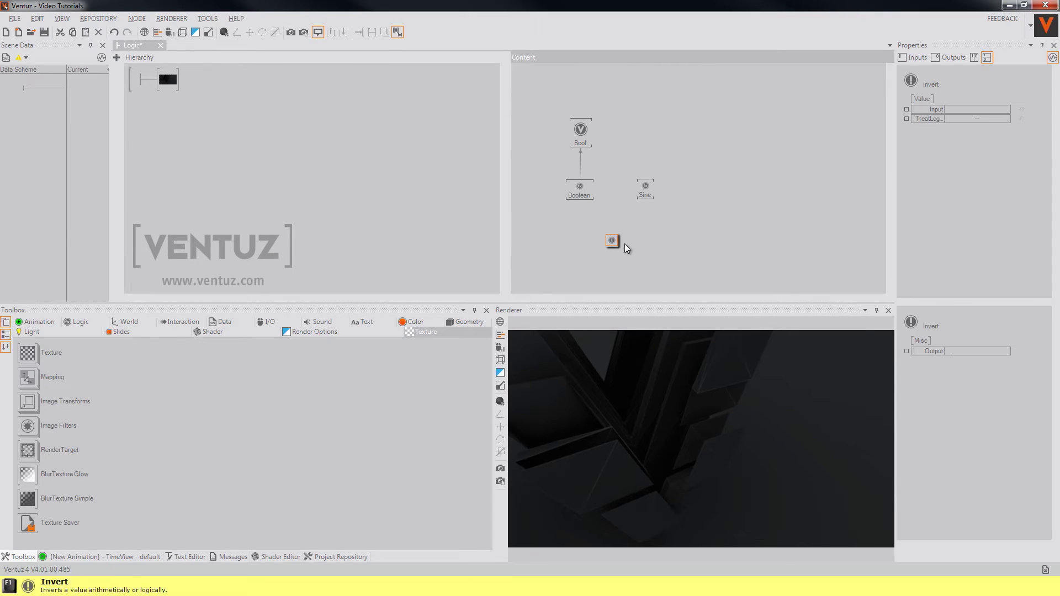
left_click(983, 118)
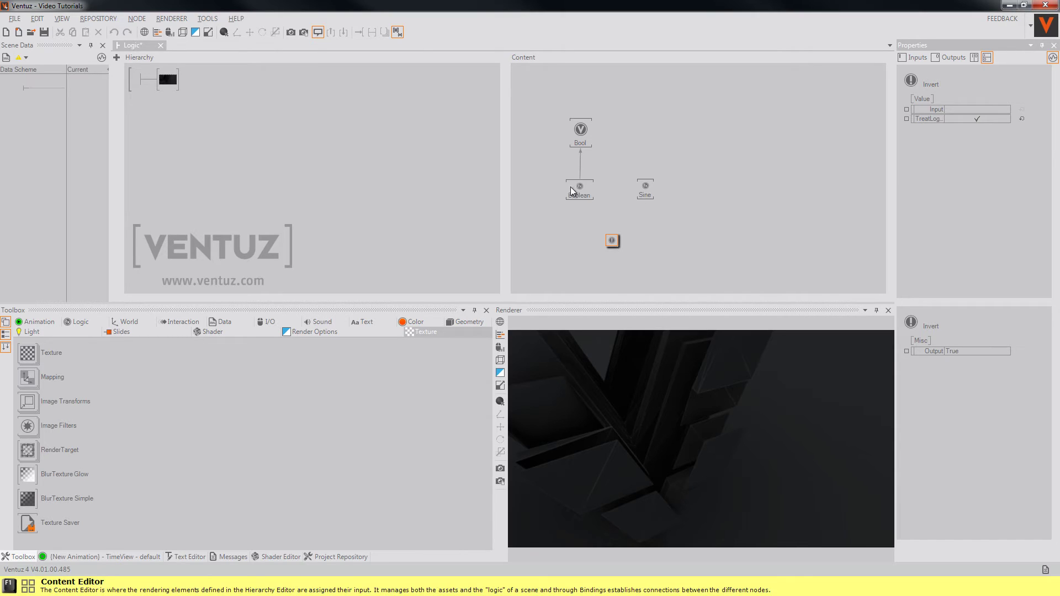
- Bind the Invert node's Input to the Boolean expression node's Result
mouse_move(578, 190)
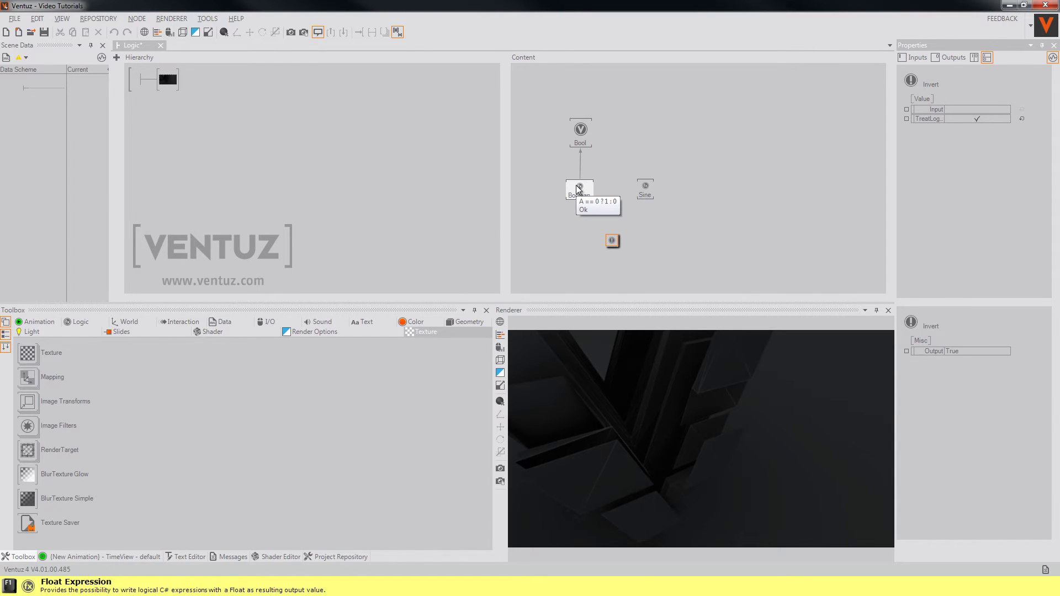
left_click_drag(934, 110, 582, 190)
left_click(729, 235)
- Search the available nodes for "clipp" and add a Clipping node to the Content area
type("invert")
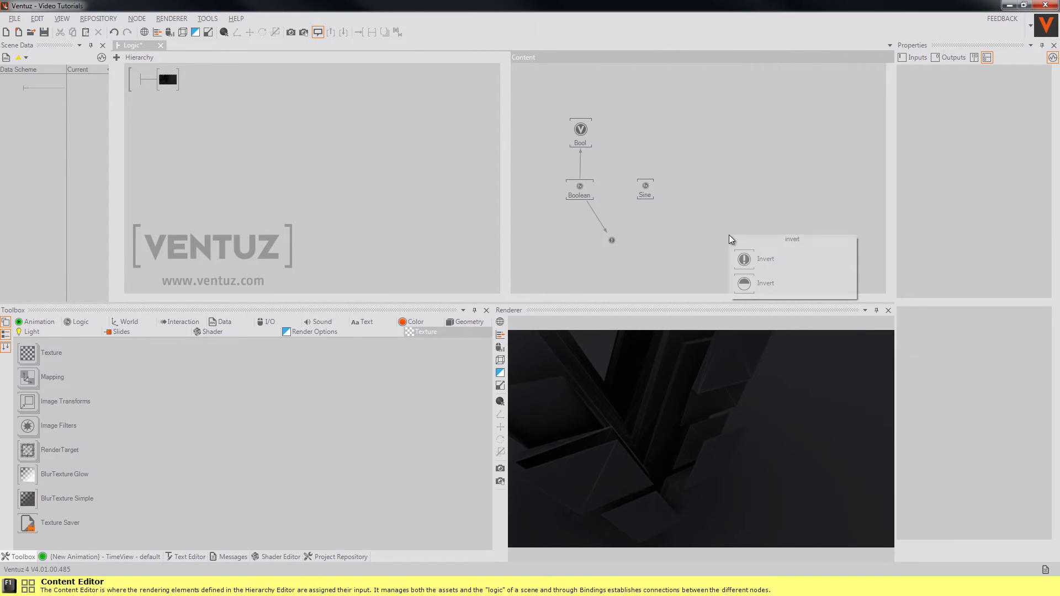
key("BackSpace")
key("BackSpace")
key("BackSpace")
key("BackSpace")
key("BackSpace")
key("BackSpace")
type("clipp")
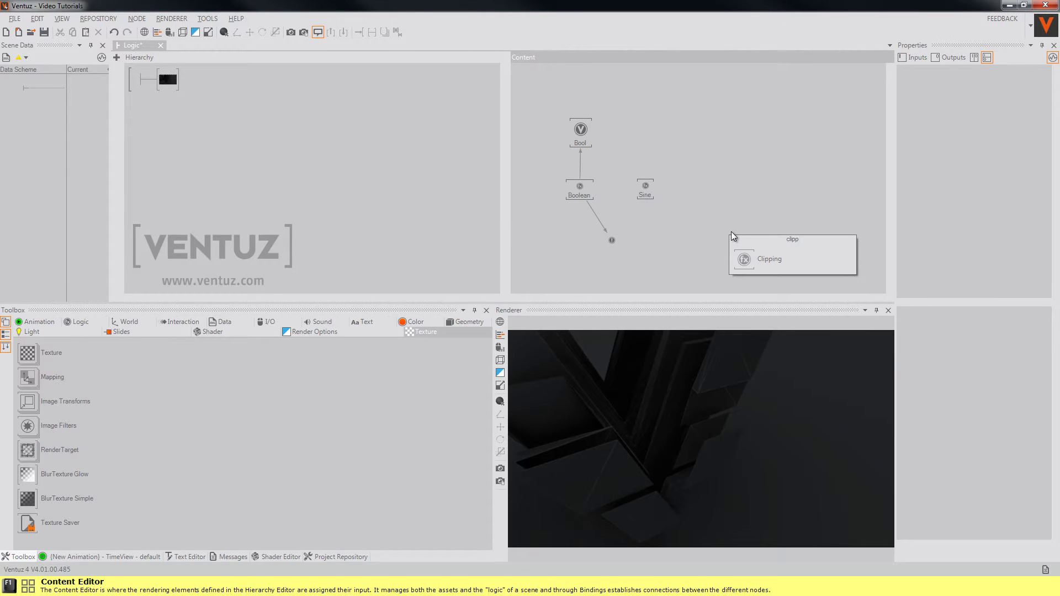
key("Return")
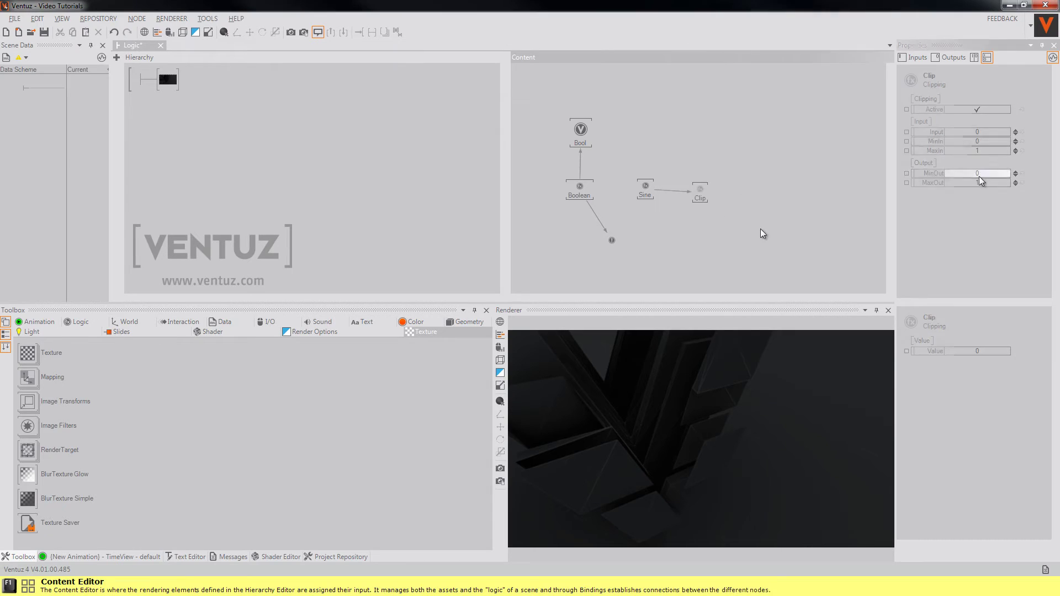
left_click(761, 228)
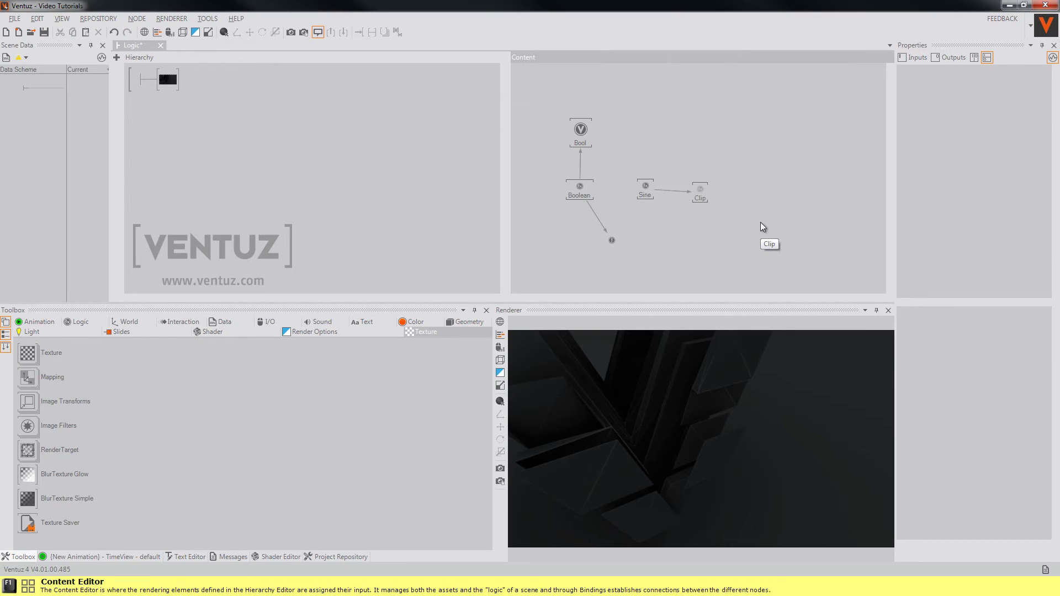
- Search the available nodes for "string" and look through the string nodes
double_click(758, 210)
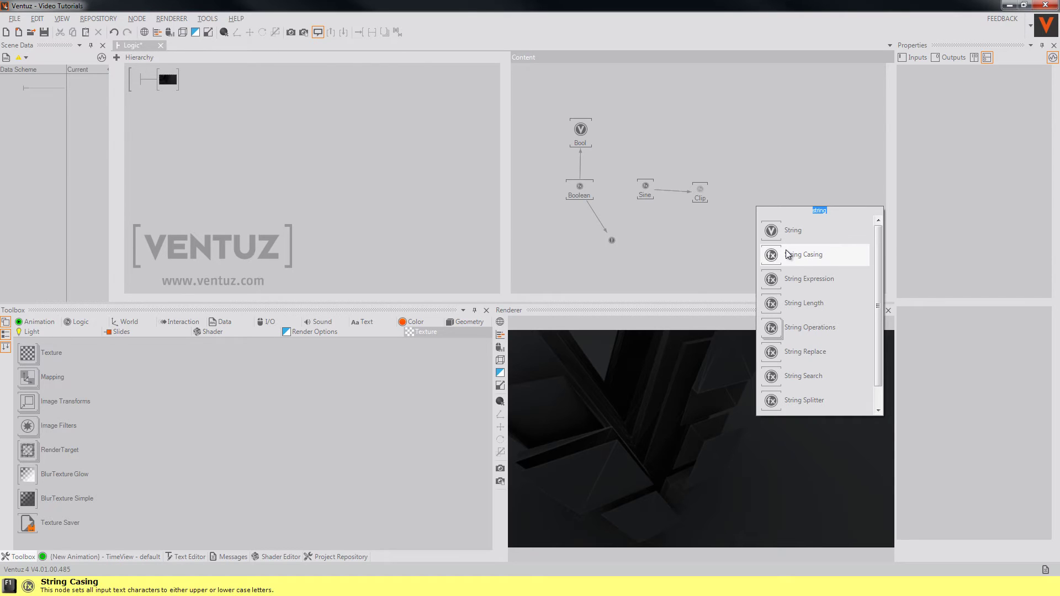
left_click(781, 305)
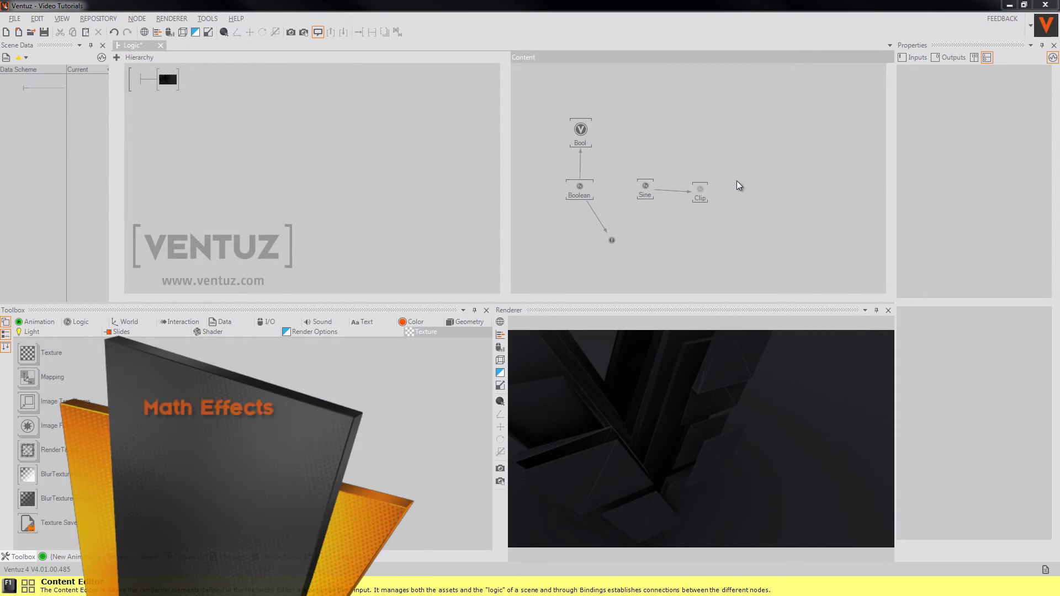
- Add a Linear node to the Content area beside the Clip node and set its Duration to 5
type("linea")
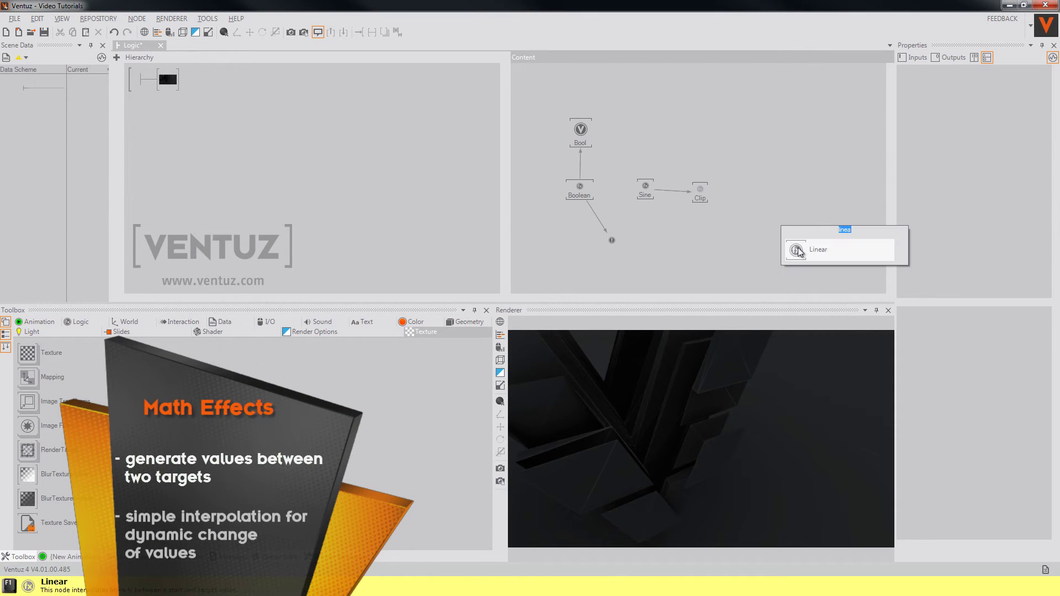
left_click(799, 252)
left_click(783, 203)
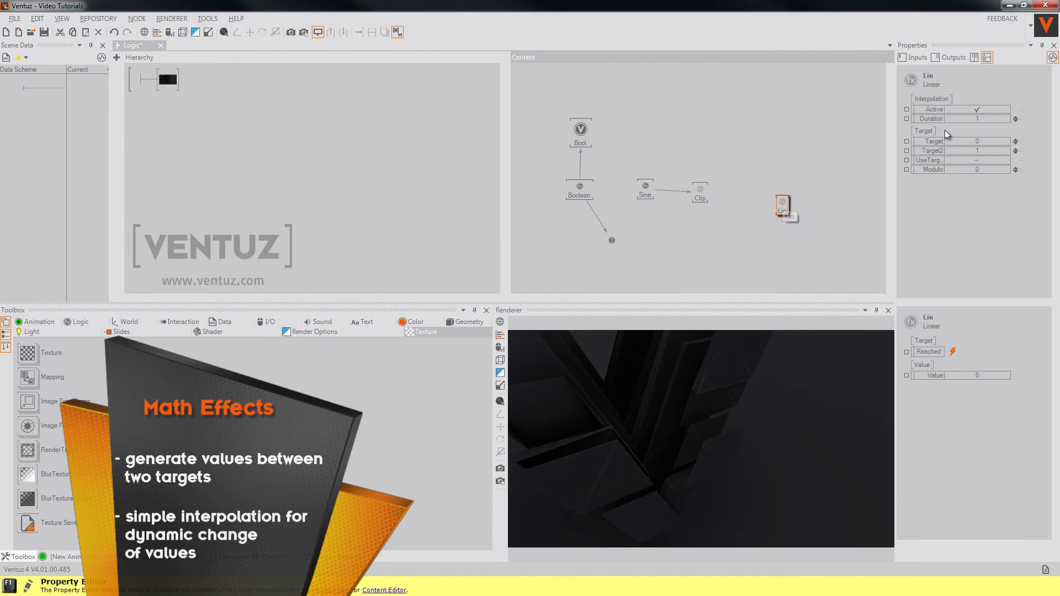
double_click(978, 119)
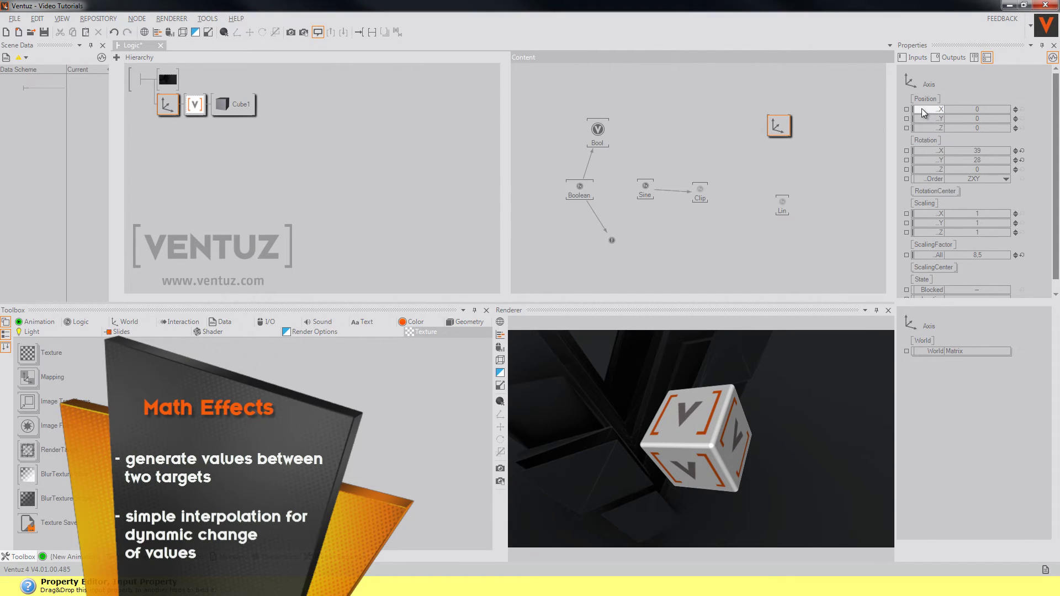
- Bind the Axis node's Position X to the Linear node's Value and switch its second target on and back off
left_click_drag(933, 110, 784, 207)
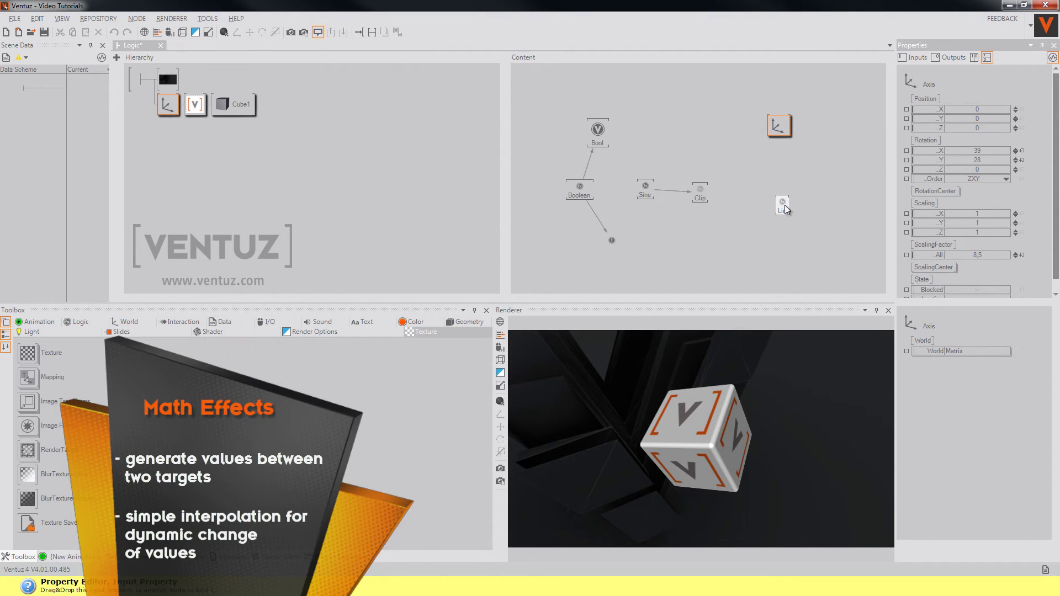
left_click(784, 208)
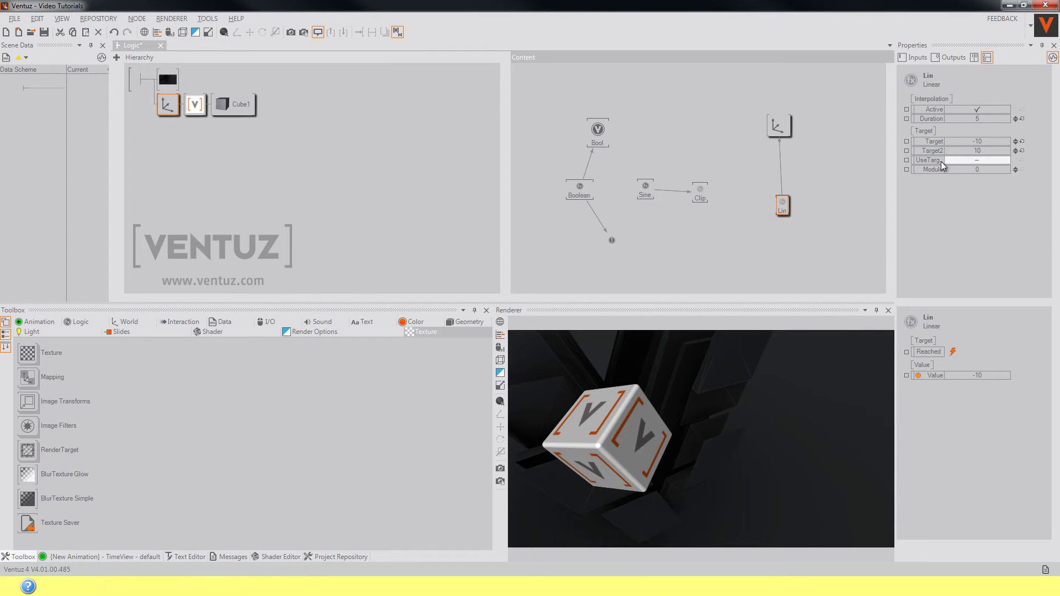
left_click(978, 161)
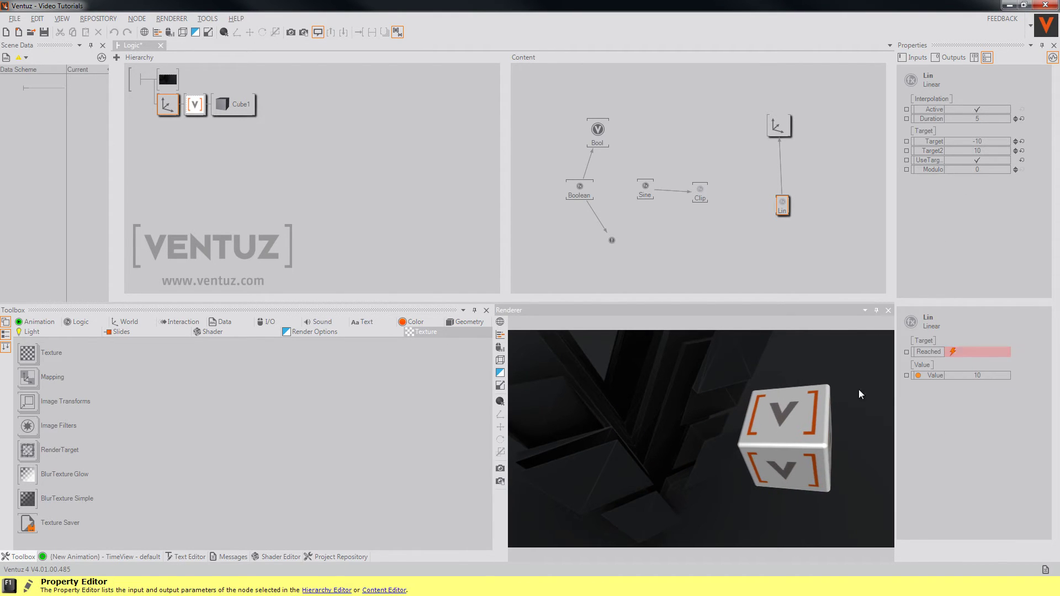
left_click(969, 160)
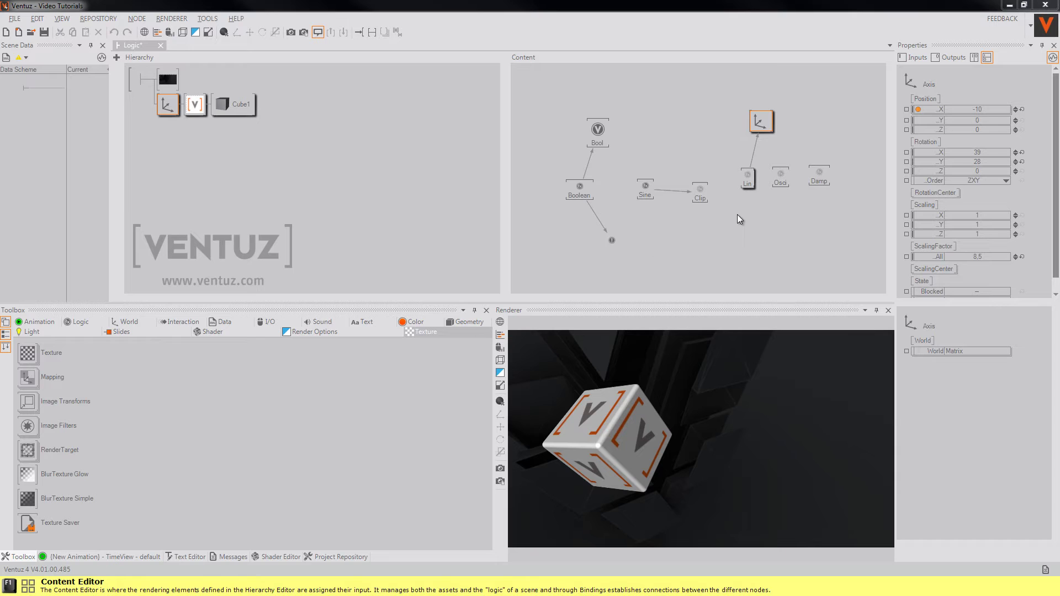
- Replace the Linear binding on the Axis node's Position X with the Oscillator's Value and switch off the Oscillator's second target
left_click(756, 153)
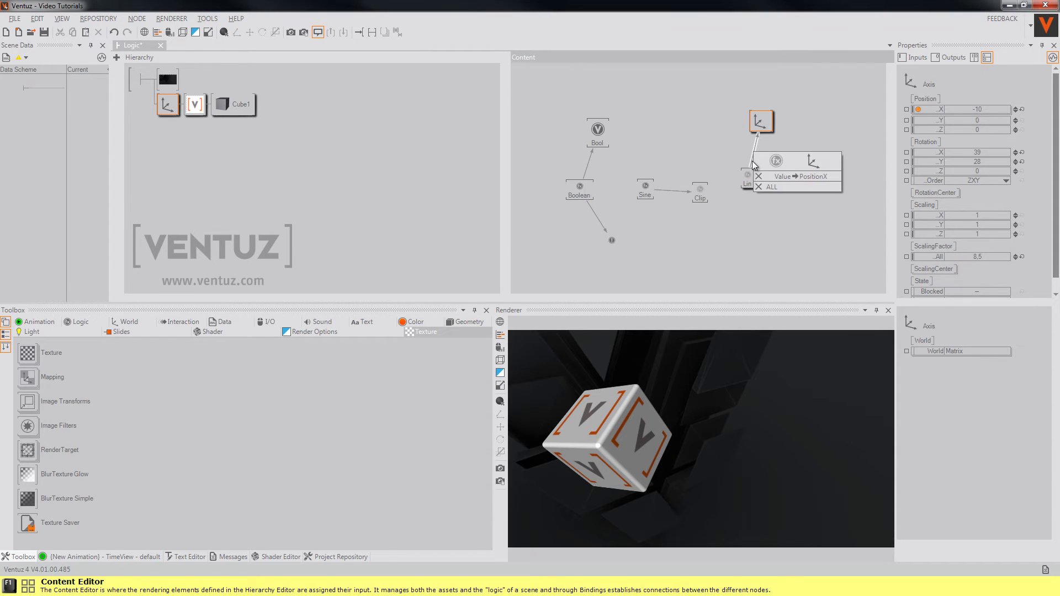
left_click(760, 179)
left_click_drag(762, 130, 780, 176)
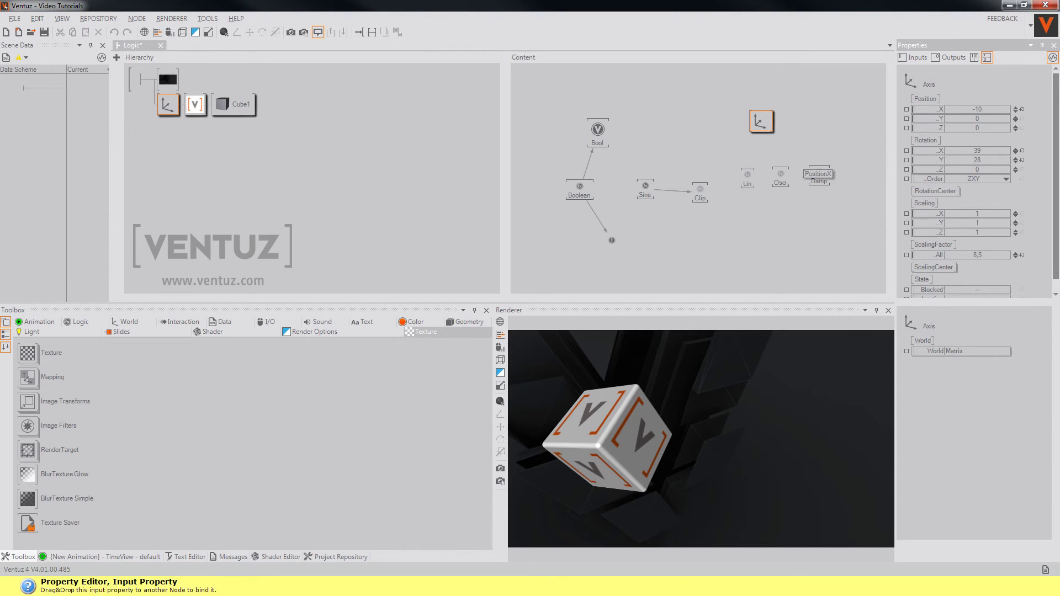
left_click(815, 172)
left_click(977, 183)
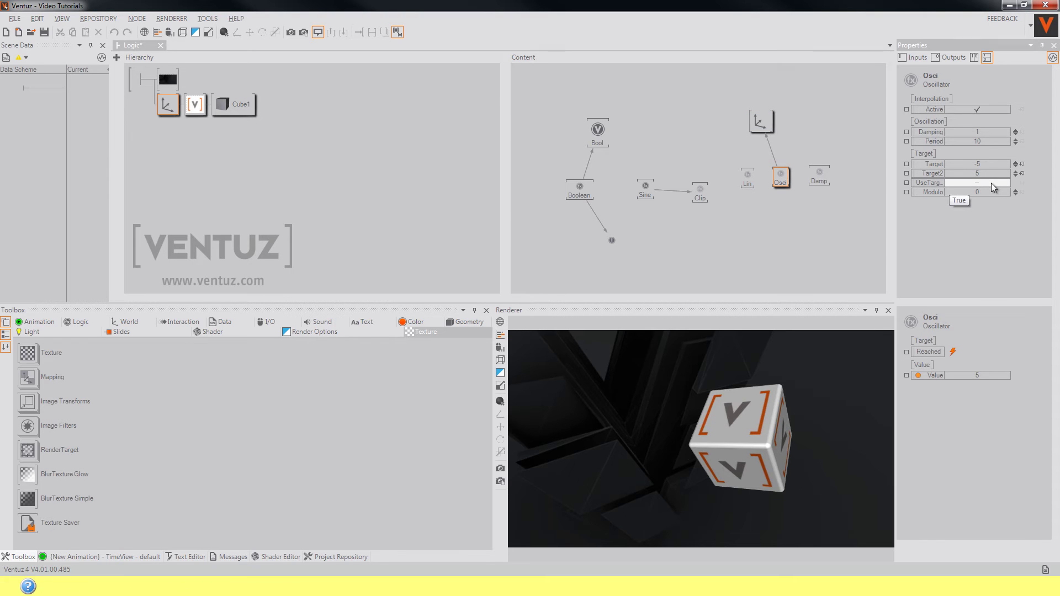
left_click(744, 369)
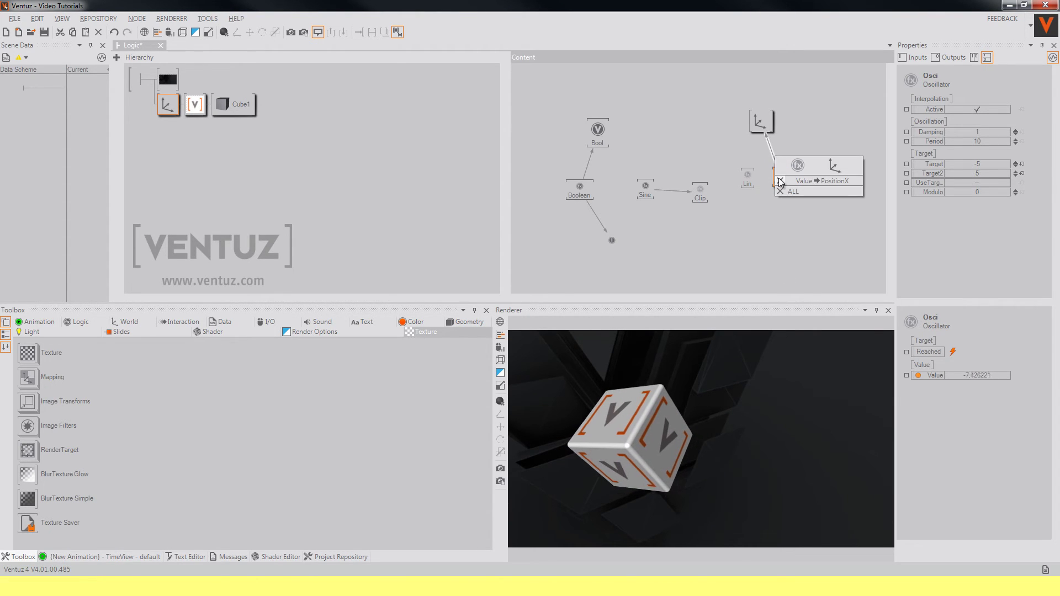
- Replace the Oscillator binding on the Axis node's Position X with the Damper's Value and toggle the Damper's second target
left_click(780, 182)
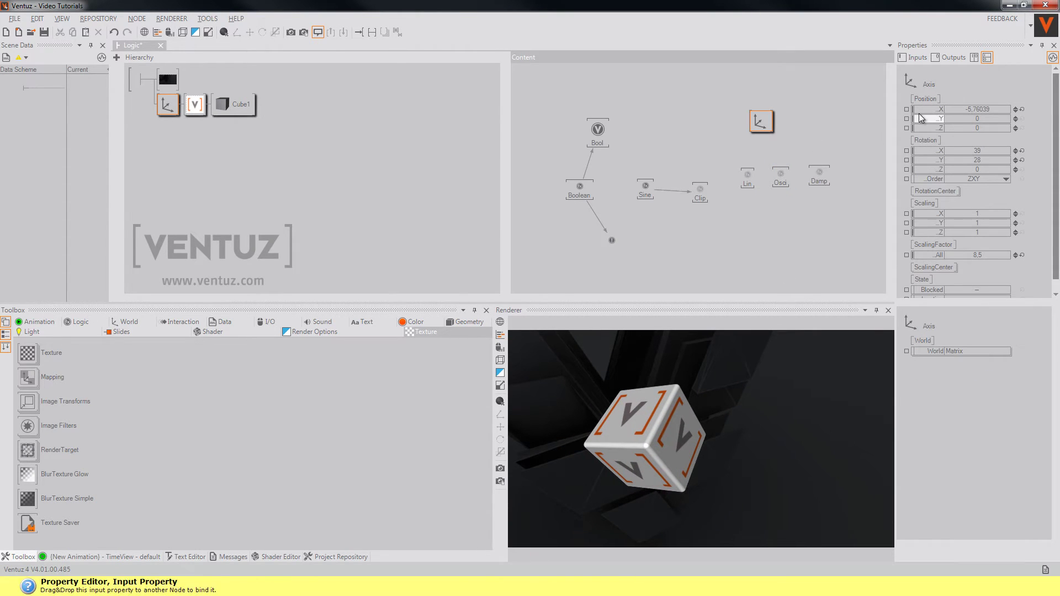
left_click_drag(939, 109, 820, 176)
left_click(845, 165)
left_click(978, 183)
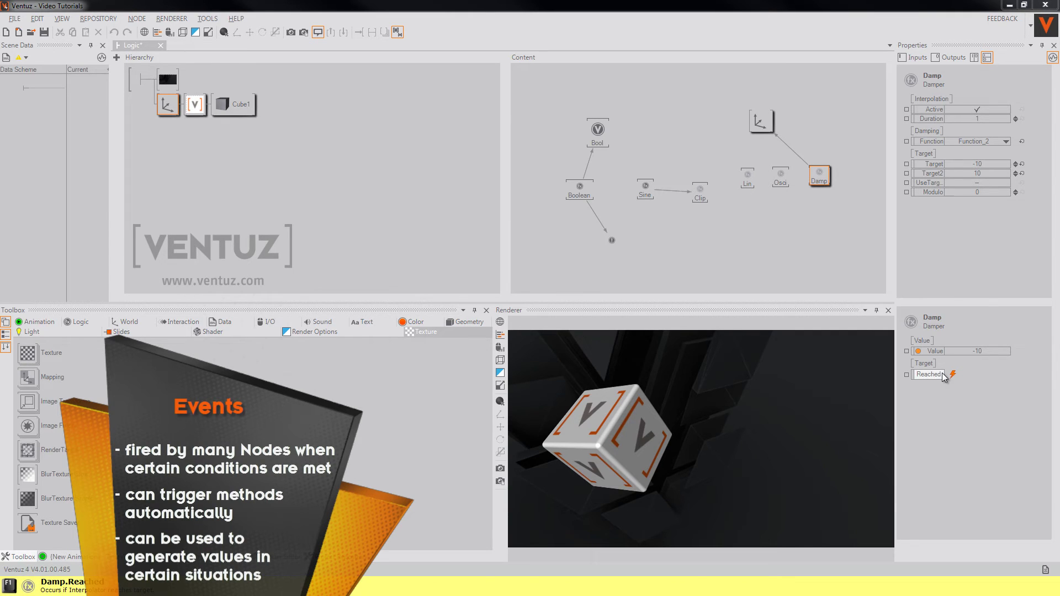
left_click(988, 183)
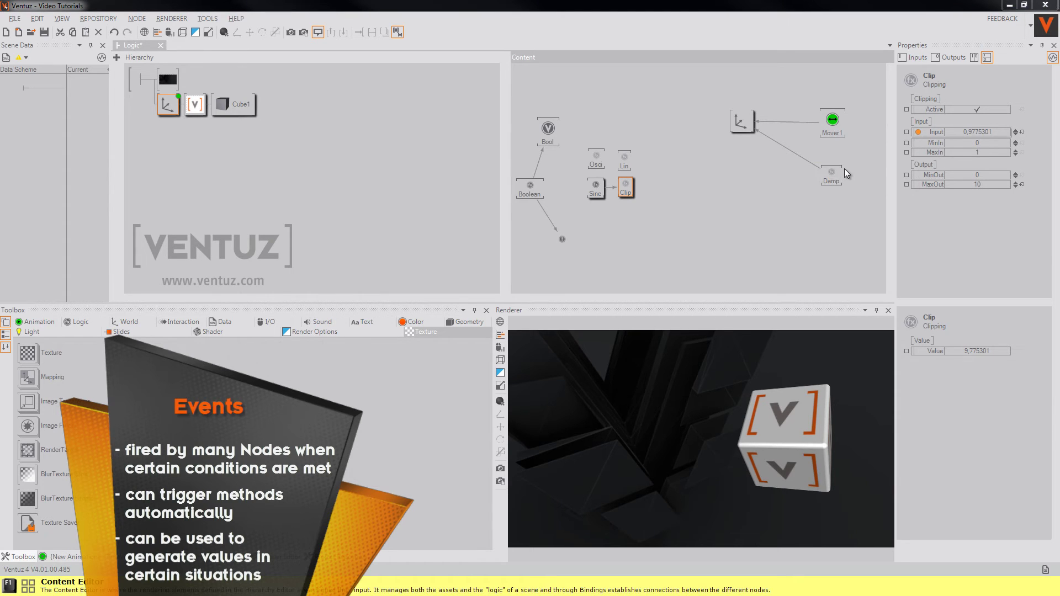
- Bind the Mover1 node's Nudge method to the Damper's Reached event and display the Mover1 properties
left_click(835, 131)
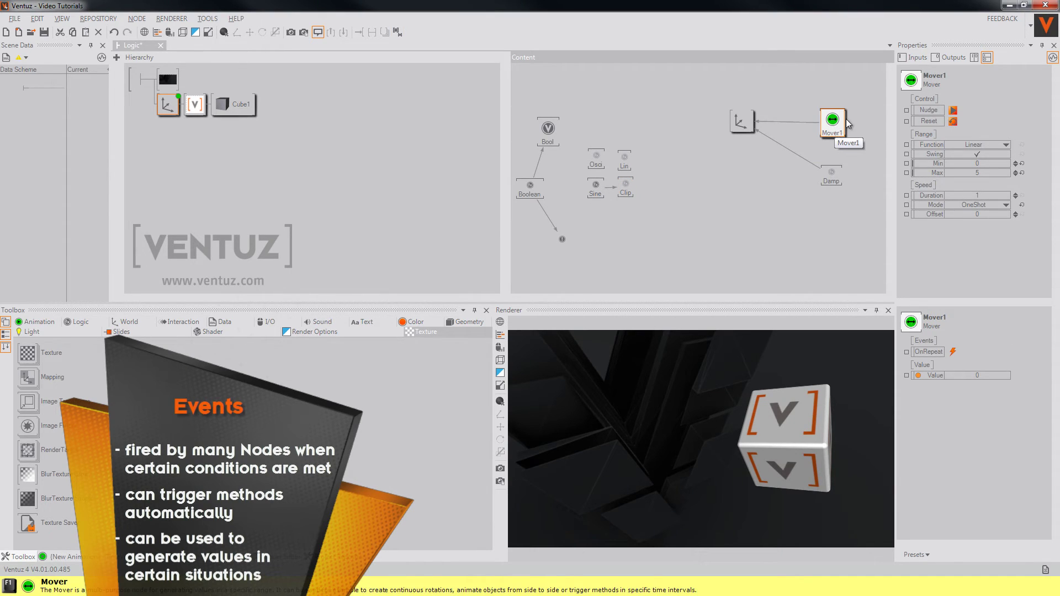
left_click_drag(929, 110, 832, 175)
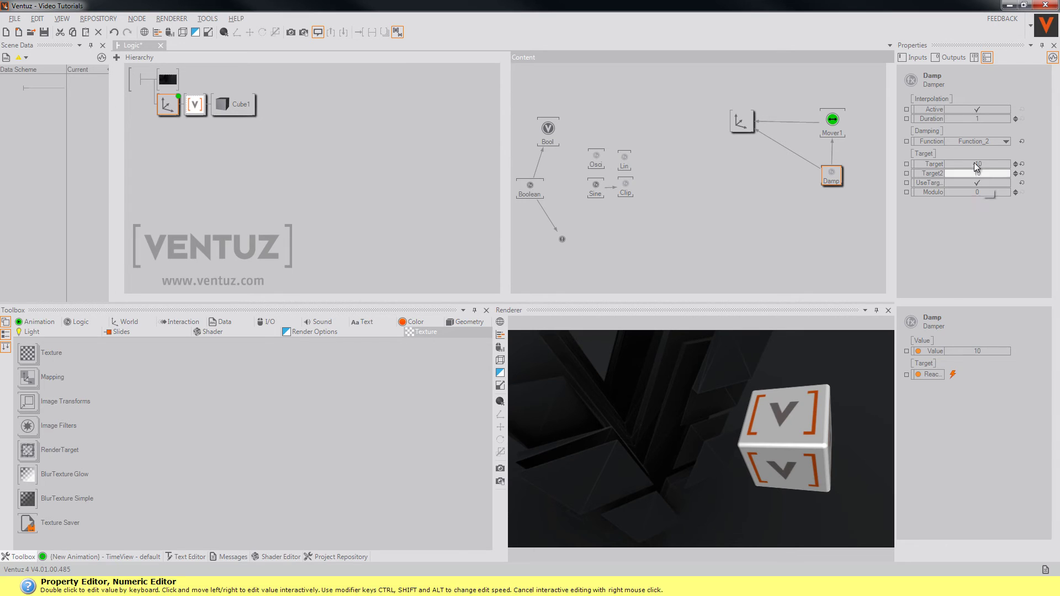
left_click(833, 121)
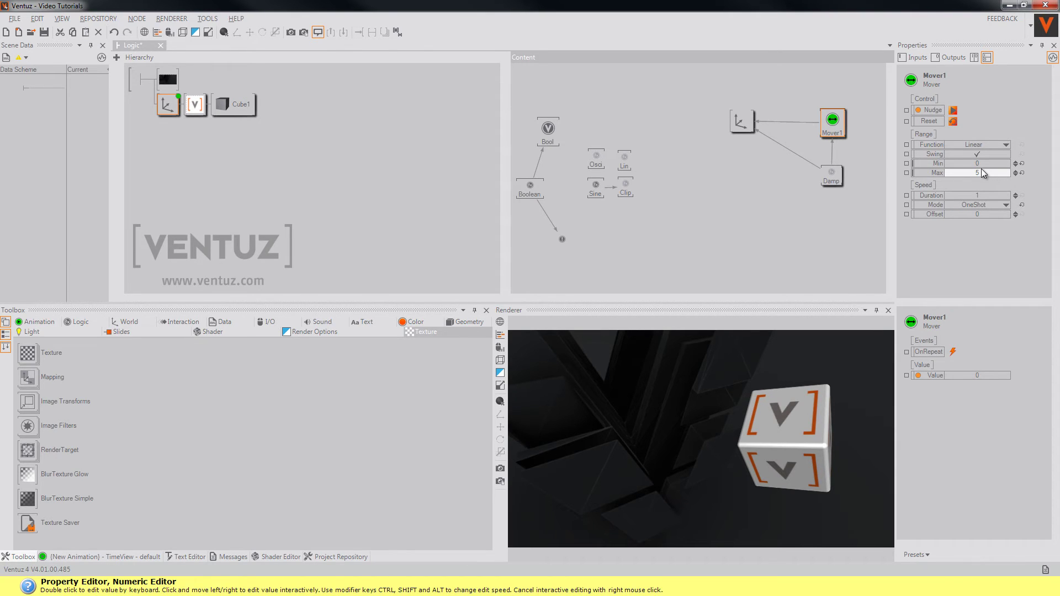
- Switch off the Damper's second target to run the cube back and fire the Reached event
left_click(831, 176)
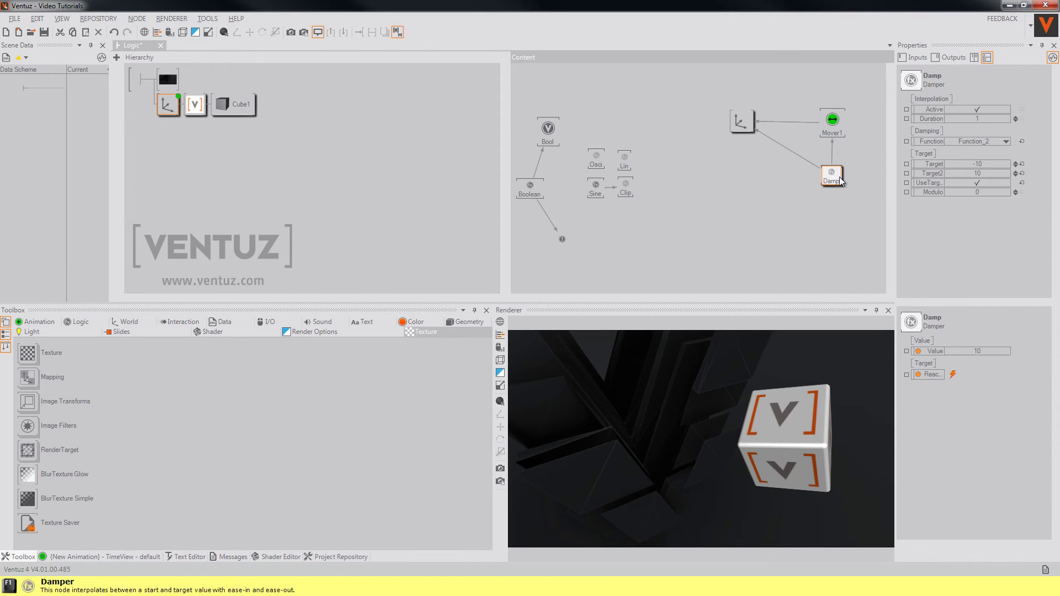
left_click(985, 183)
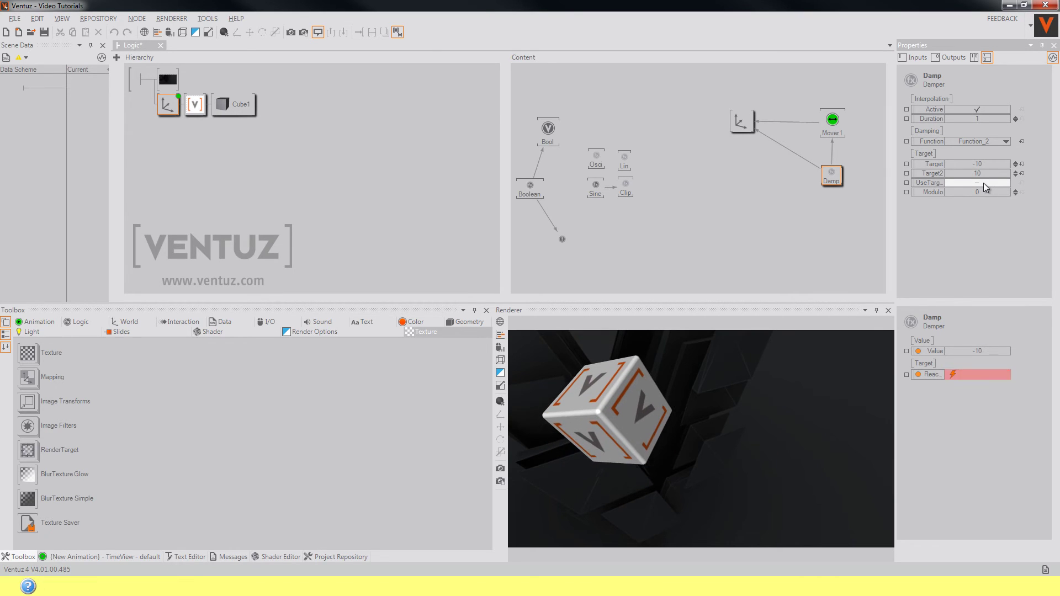
left_click(684, 200)
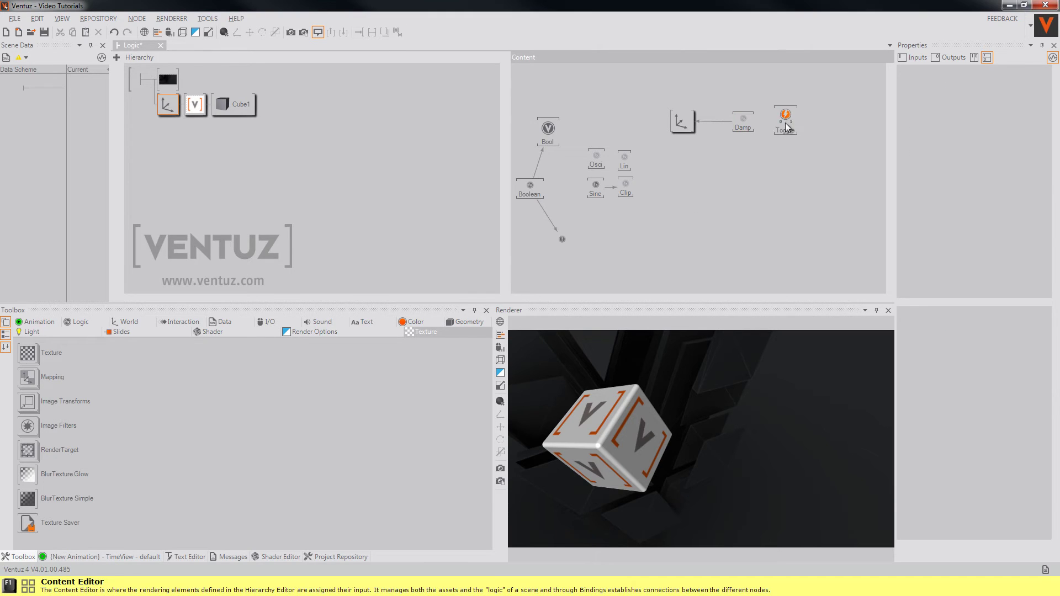
- Bind the Damper's second-target switch to the Toggle node's State
left_click(744, 122)
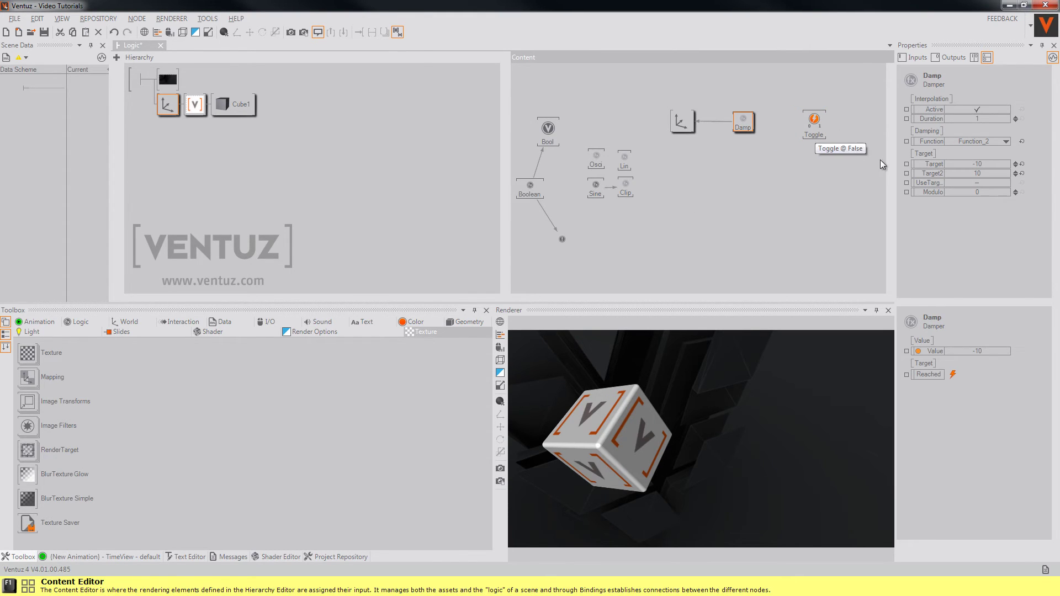
left_click_drag(930, 188, 815, 125)
left_click(814, 124)
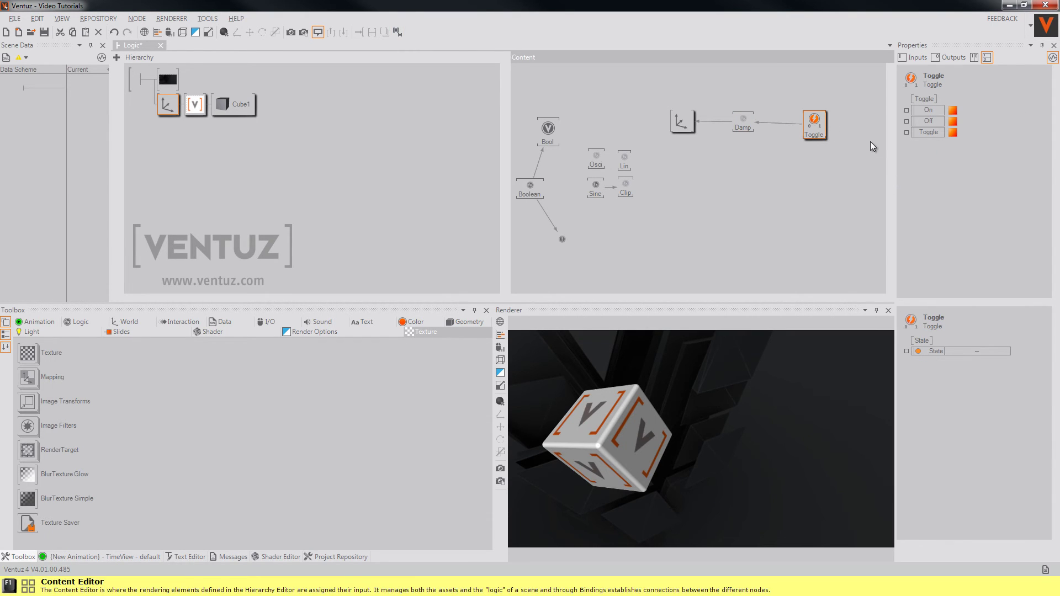
- Trigger the Toggle node's Toggle method, check the Damper's second-target switch, and trigger the method again
left_click(954, 133)
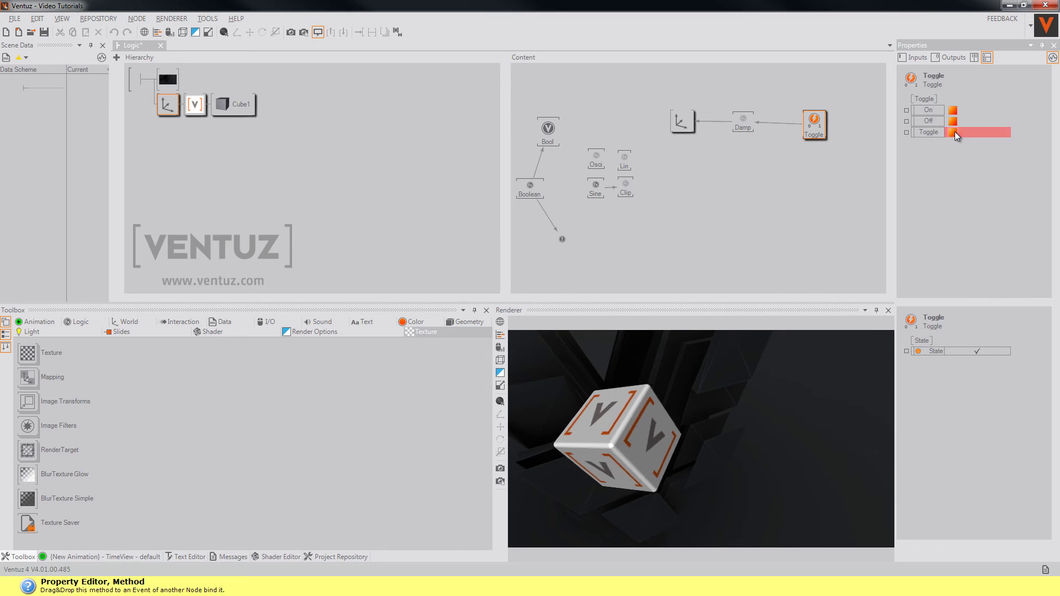
left_click(745, 126)
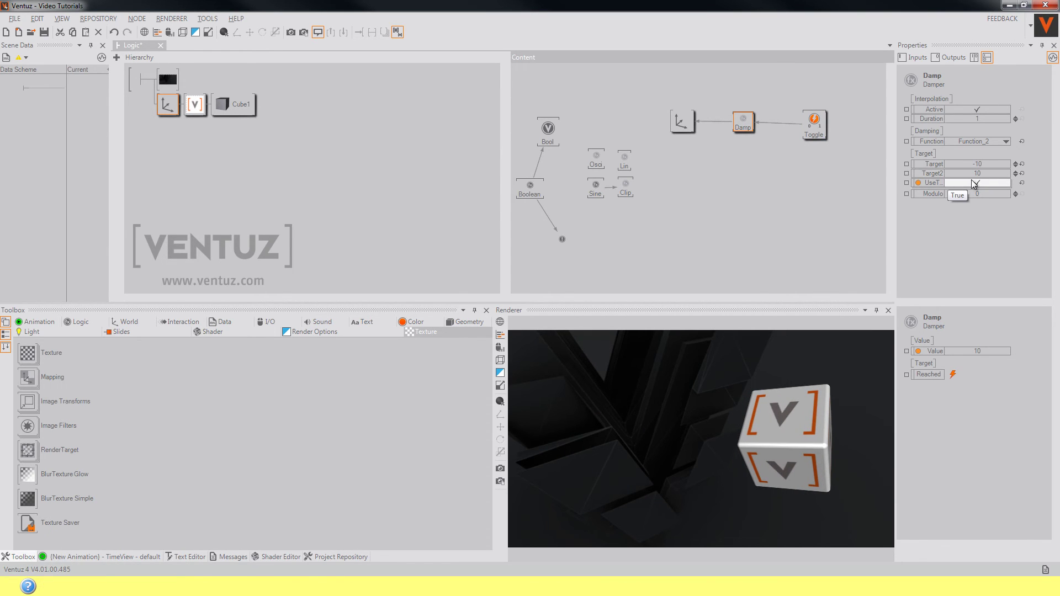
left_click(814, 126)
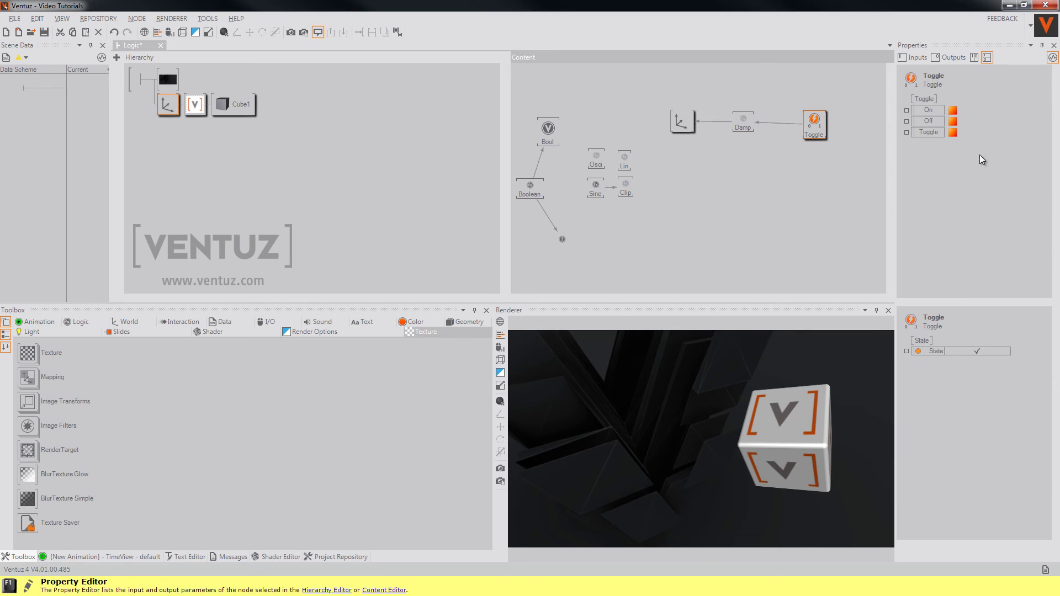
left_click(953, 132)
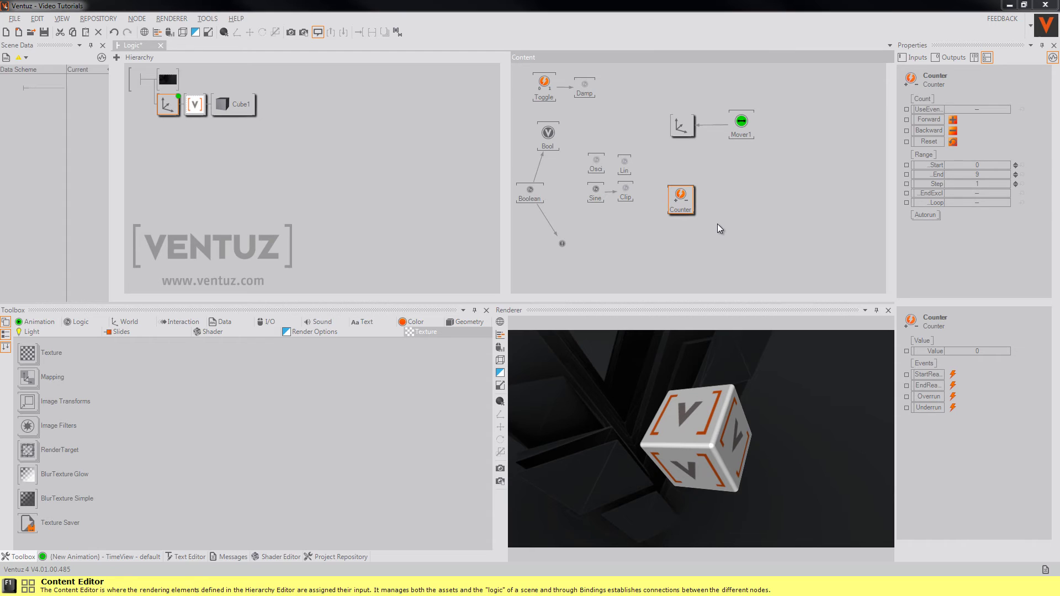
- Count the Counter node forward by one and reset it
left_click(954, 120)
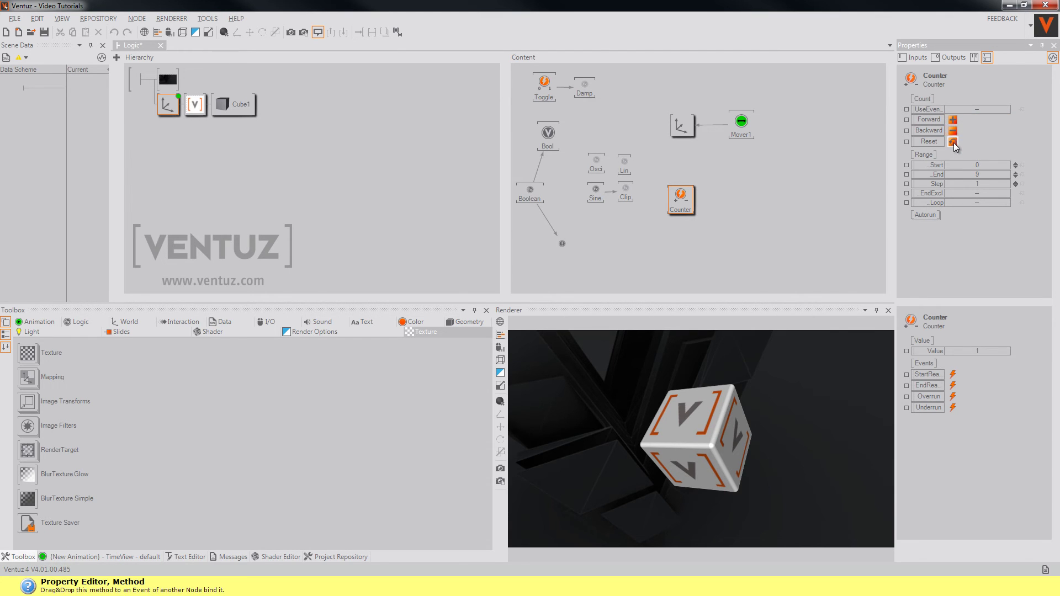
left_click(954, 142)
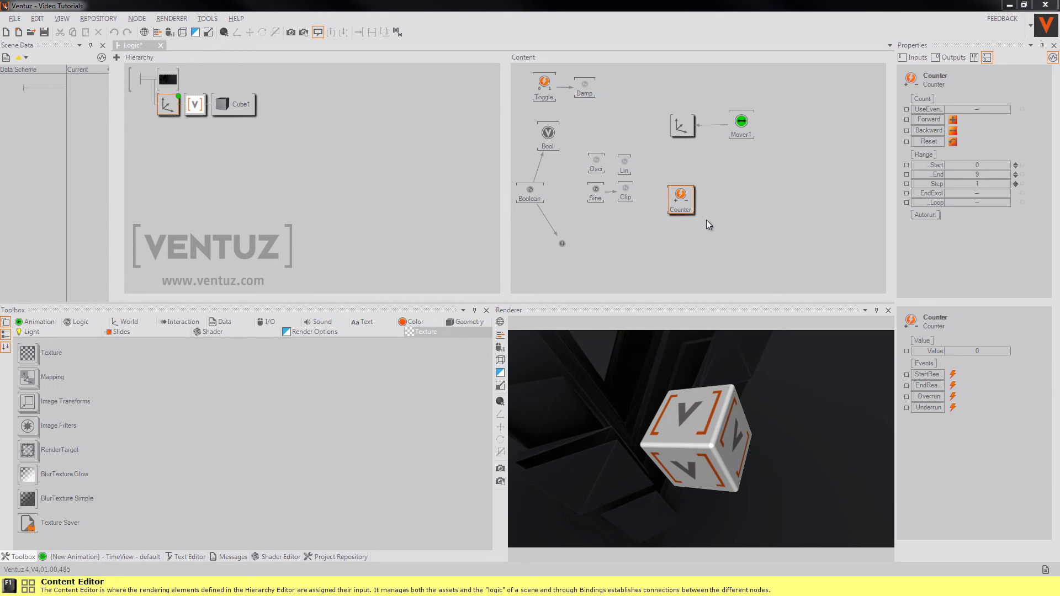
- Add two Event nodes beside Mover1 and bind the outer Event's Fired output to the inner Event's Invoke method
left_click(728, 226)
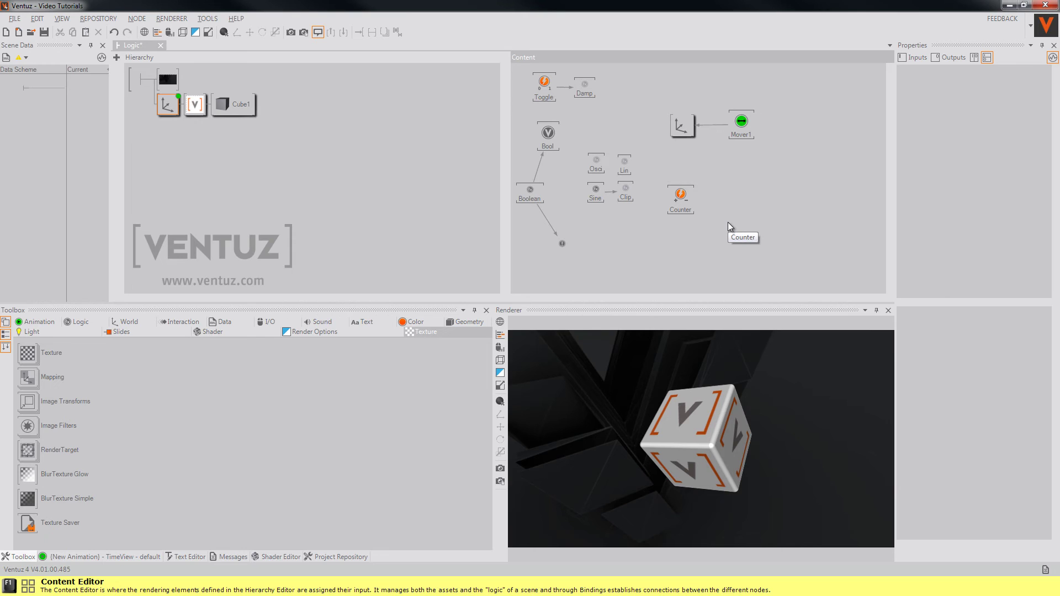
type("Event")
key("Return")
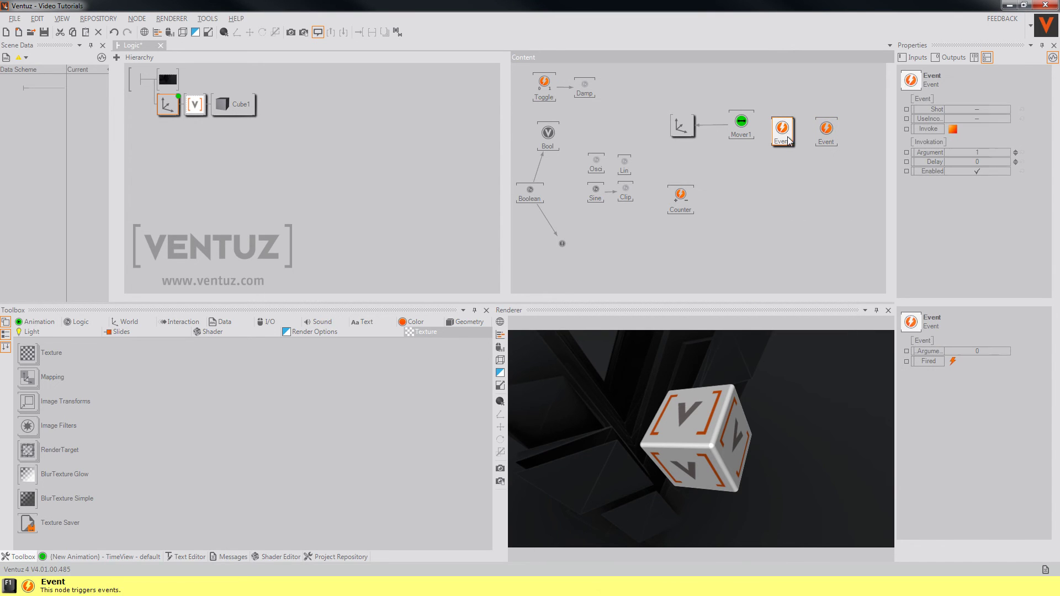
left_click_drag(939, 130, 829, 136)
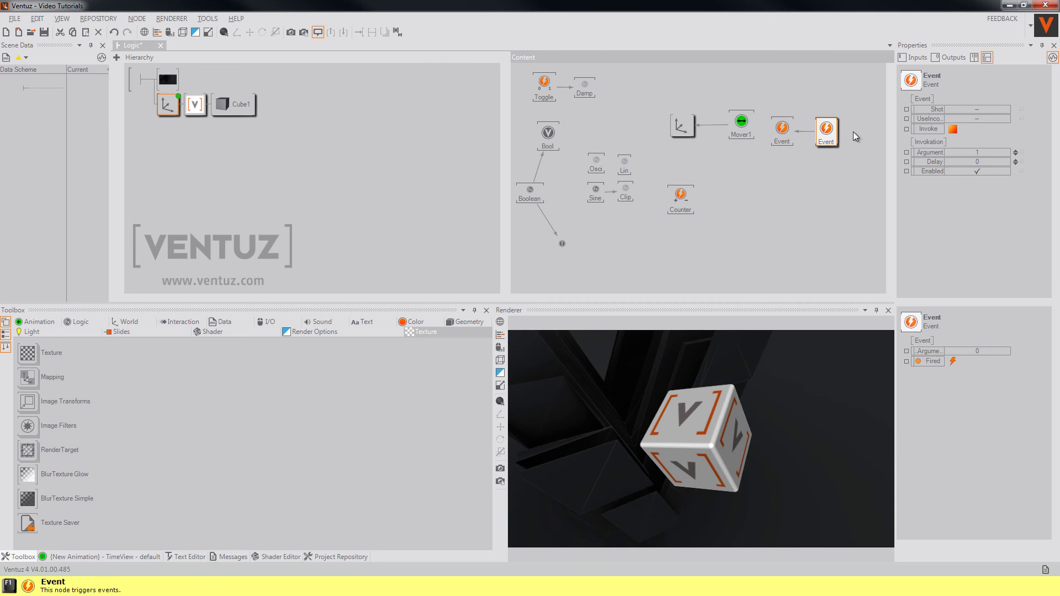
left_click(828, 136)
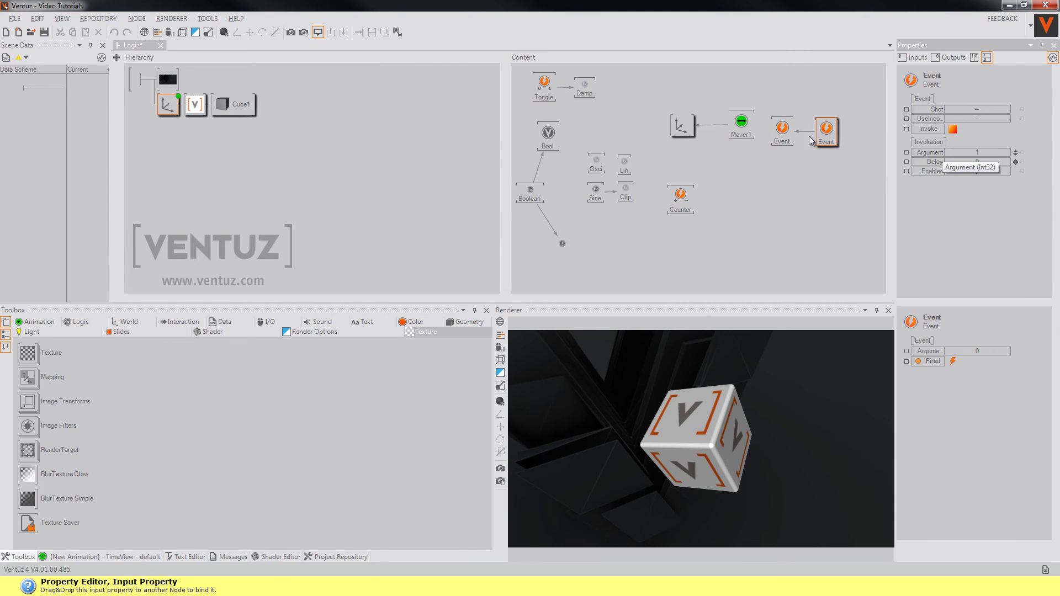
left_click_drag(928, 129, 782, 131)
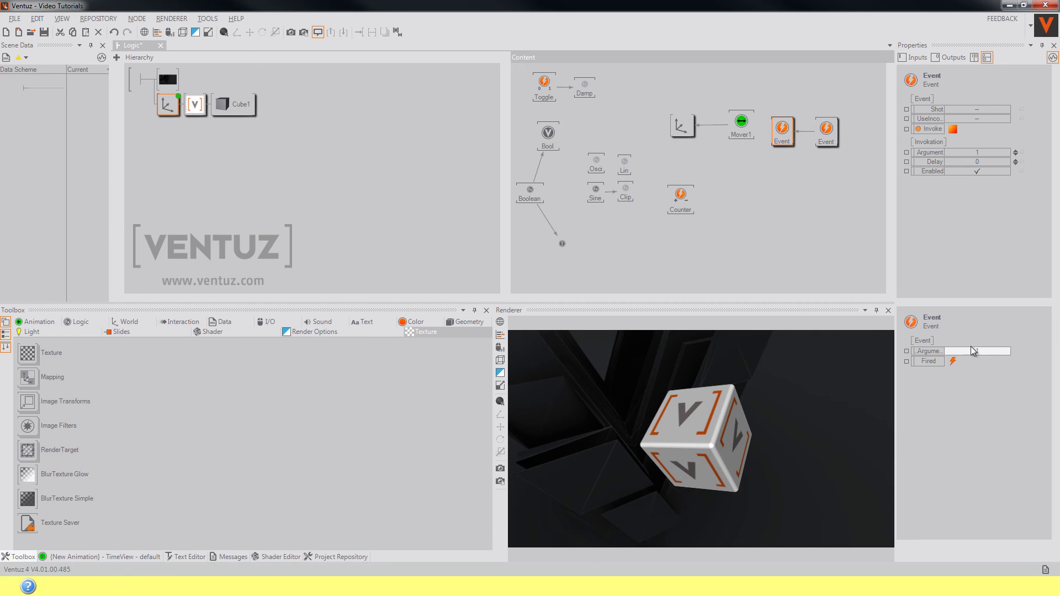
- Bind Mover1's Nudge method to the inner Event's Fired output and its Max value to that Event's Argument
left_click(741, 125)
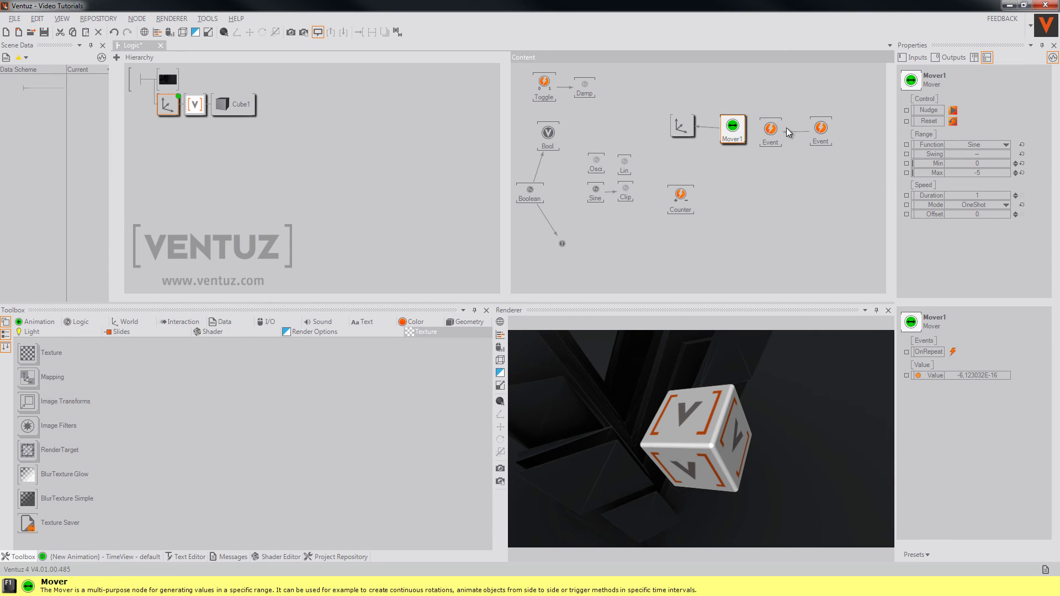
left_click(929, 110)
left_click_drag(906, 128, 773, 138)
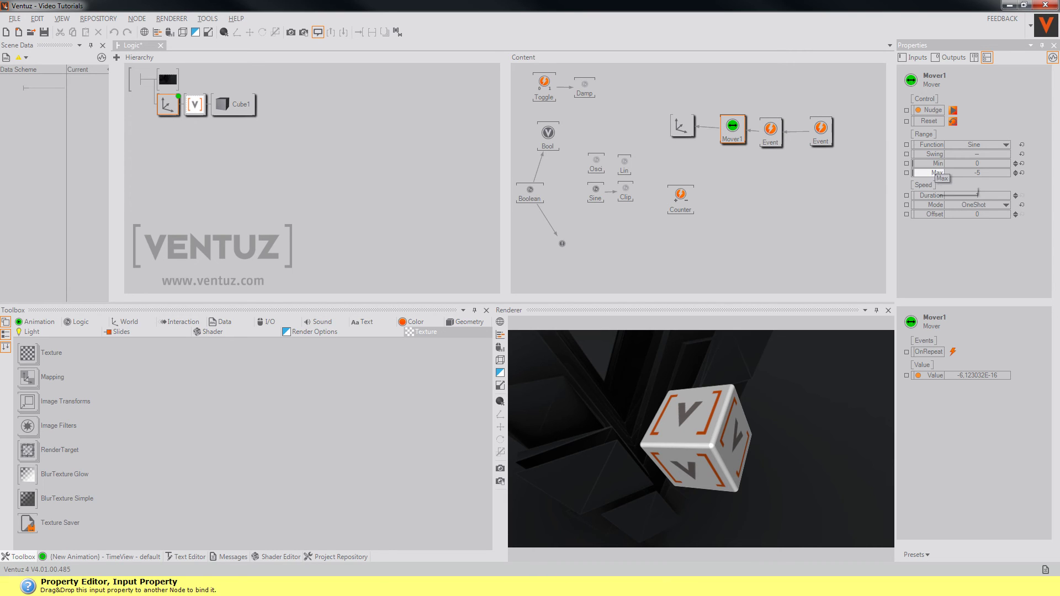
left_click_drag(939, 173, 833, 141)
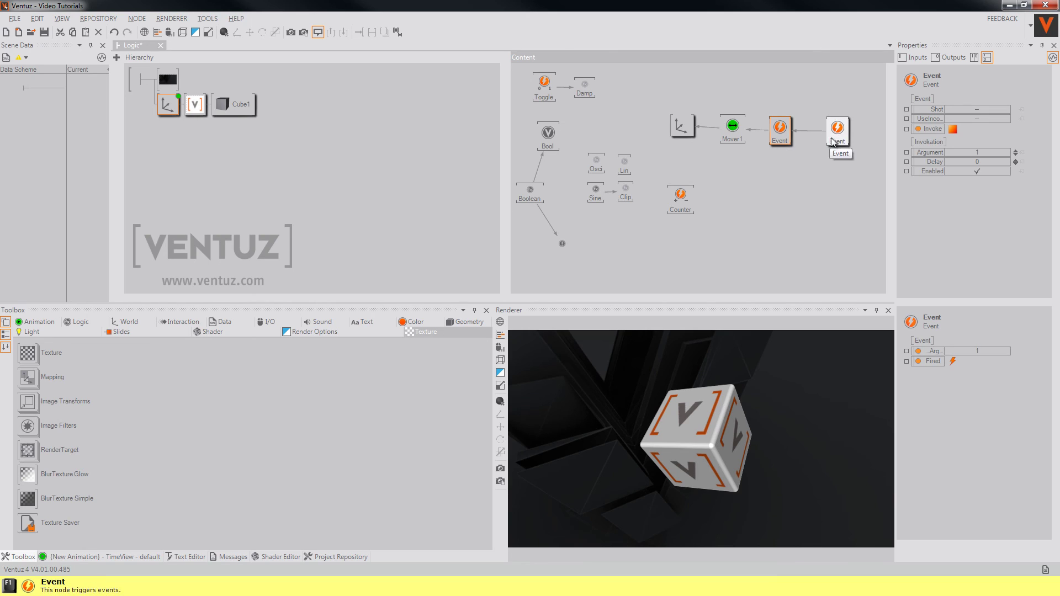
- Invoke the outer Event with its Argument set to 10, and invoke it again with the Argument set to -5
left_click(833, 141)
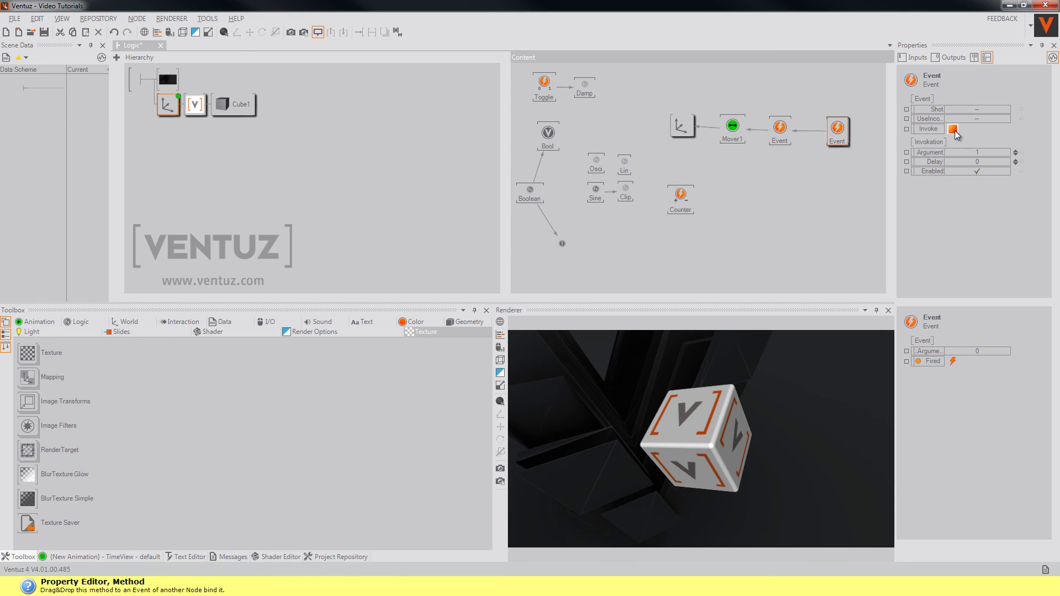
left_click(983, 154)
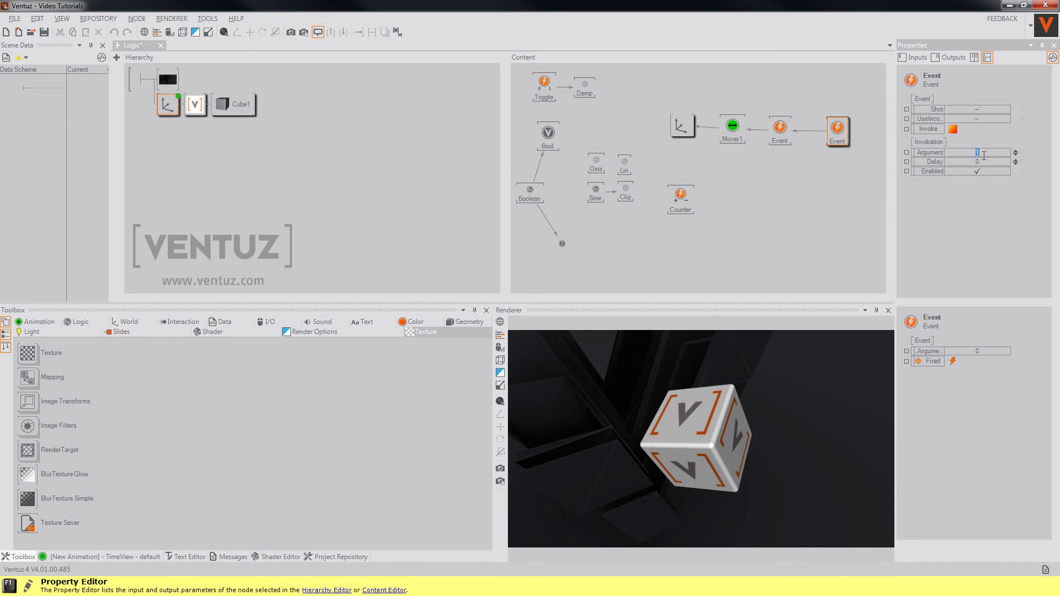
key("Return")
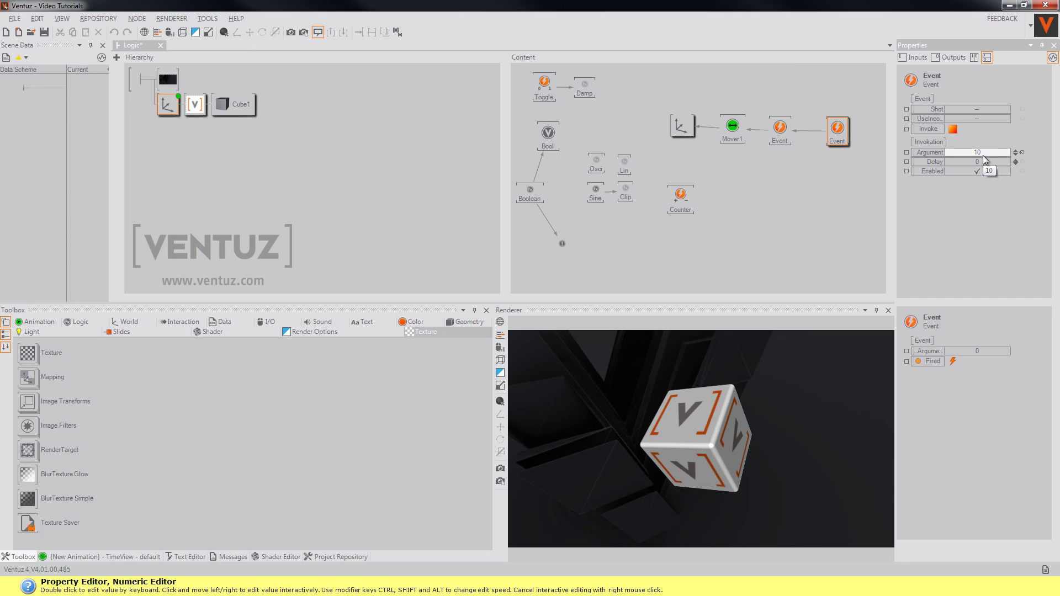
left_click(953, 134)
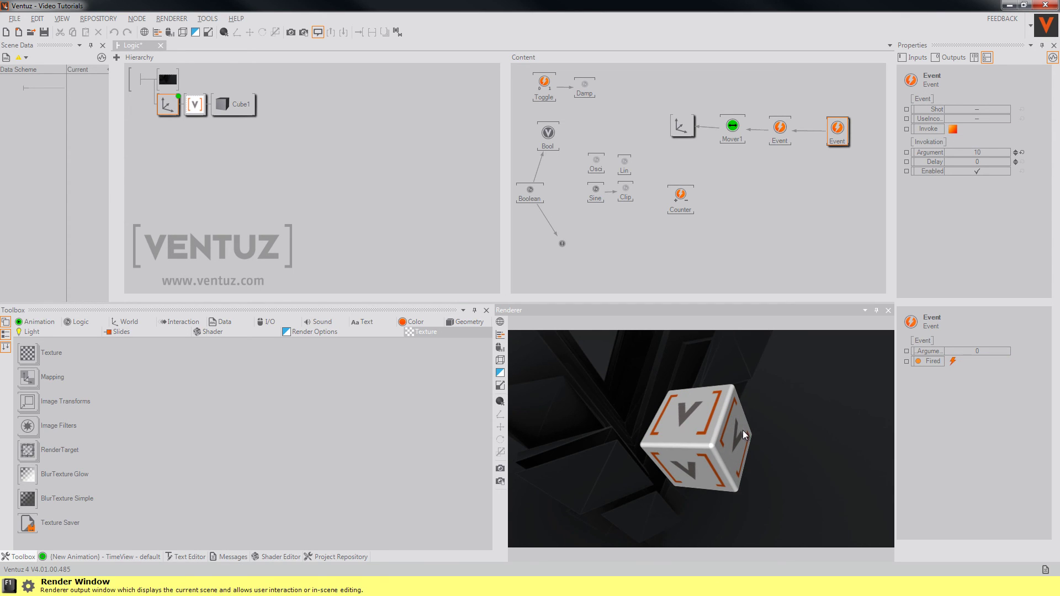
double_click(967, 153)
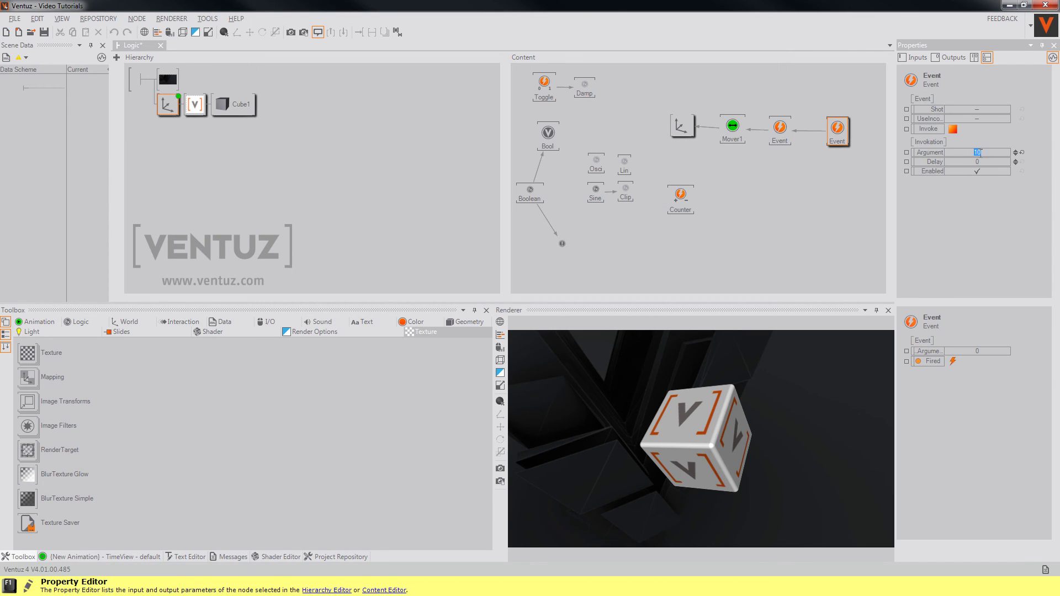
key("Return")
left_click(953, 130)
- Switch on the Counter's use-event setting and bind its Reset method to the Event that drives Mover1
left_click(687, 206)
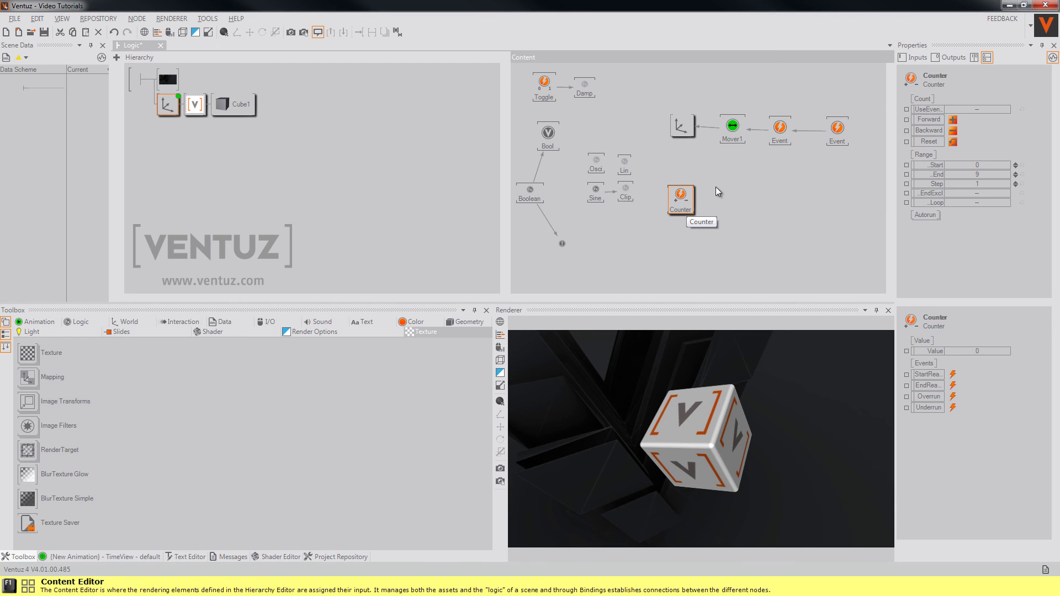
left_click(966, 110)
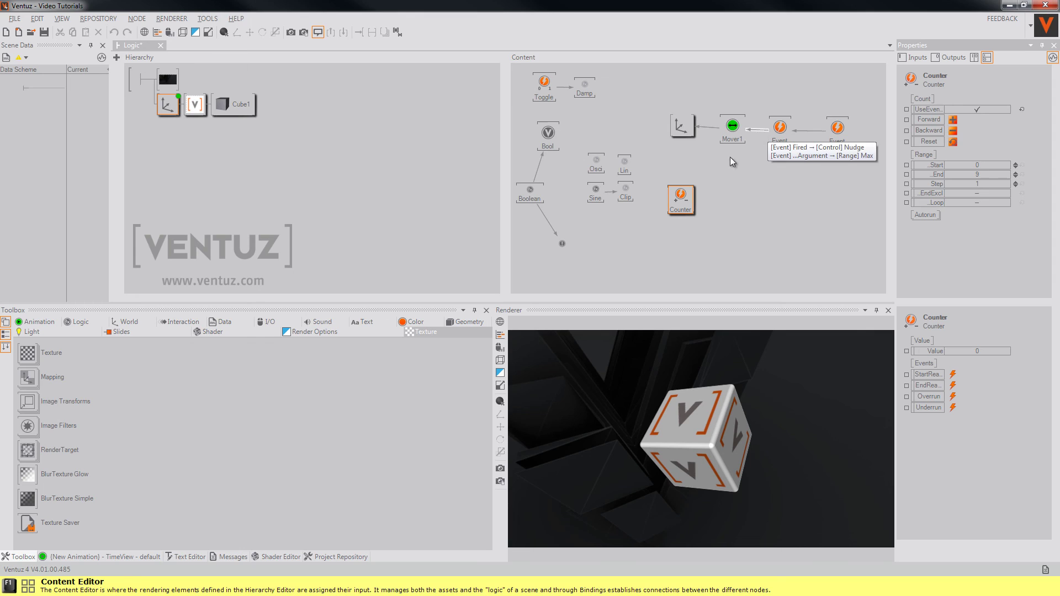
left_click_drag(930, 141, 777, 137)
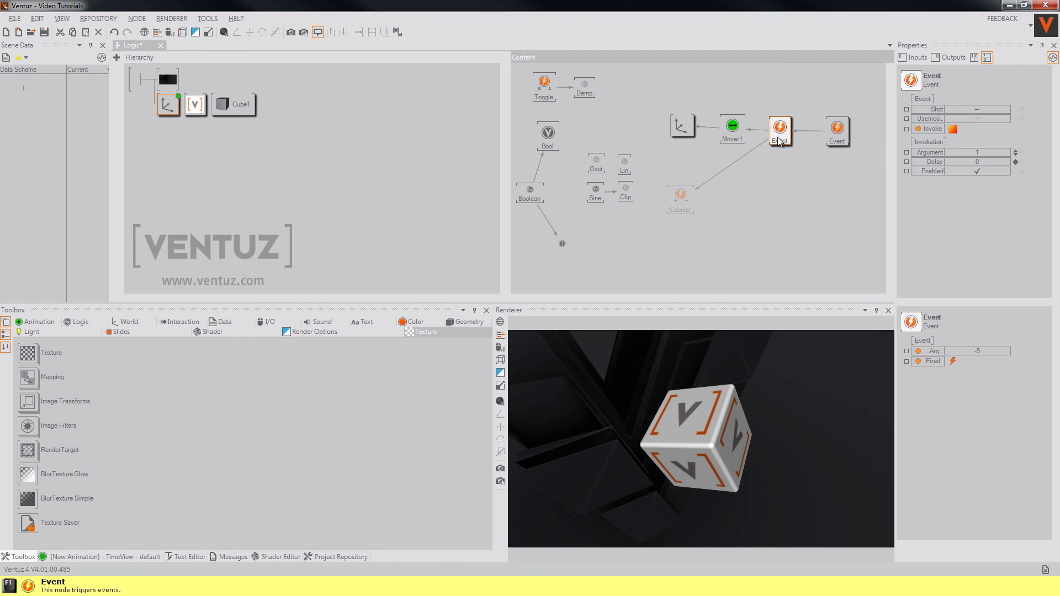
left_click(679, 204)
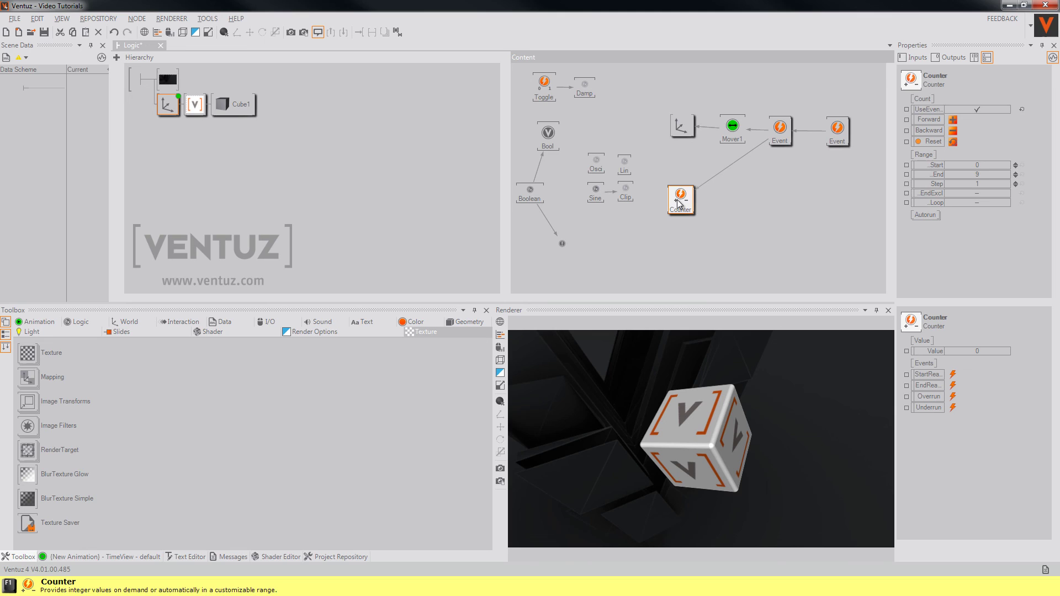
- Move the outer Event node directly below the Event that drives Mover1 and switch on its Shot property
left_click(847, 135)
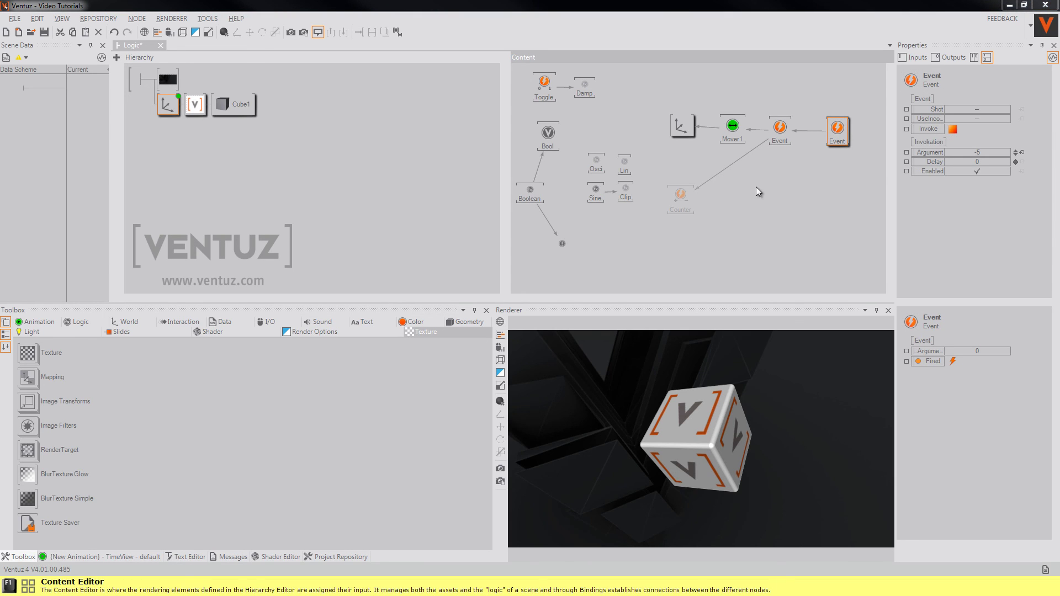
left_click_drag(837, 137, 780, 199)
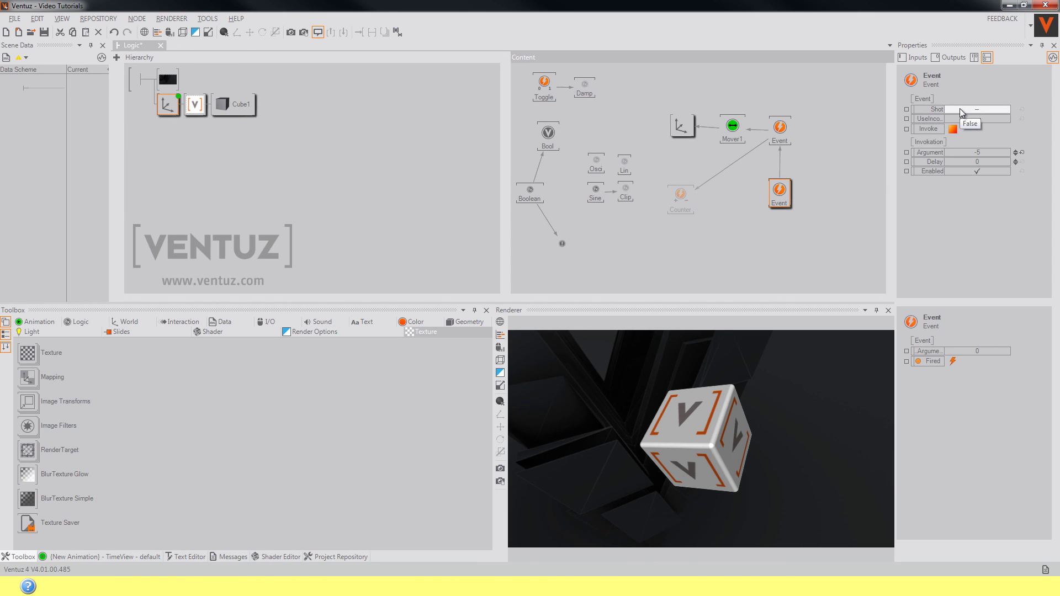
left_click(975, 109)
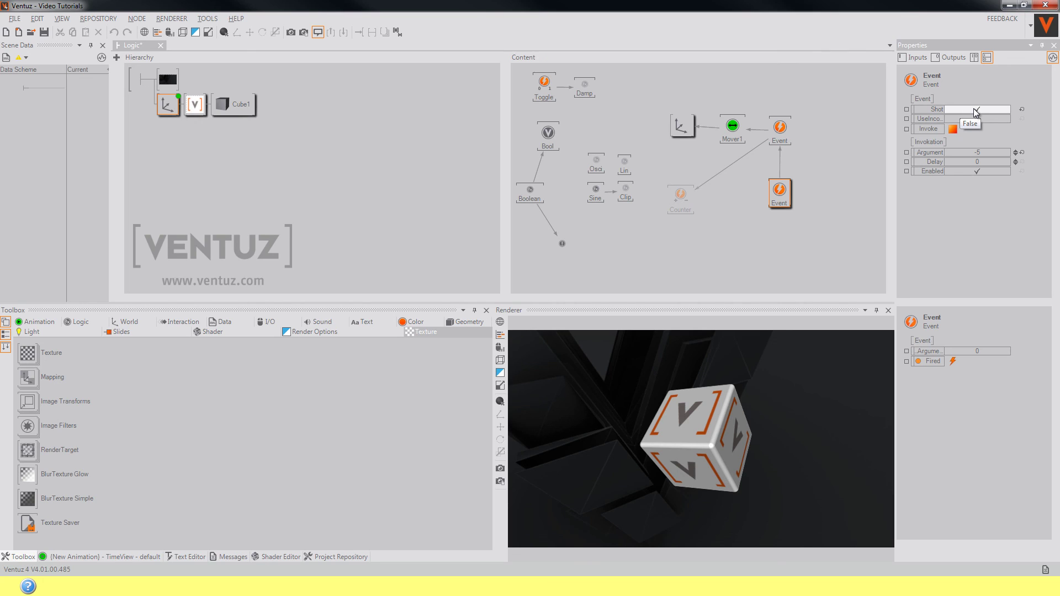